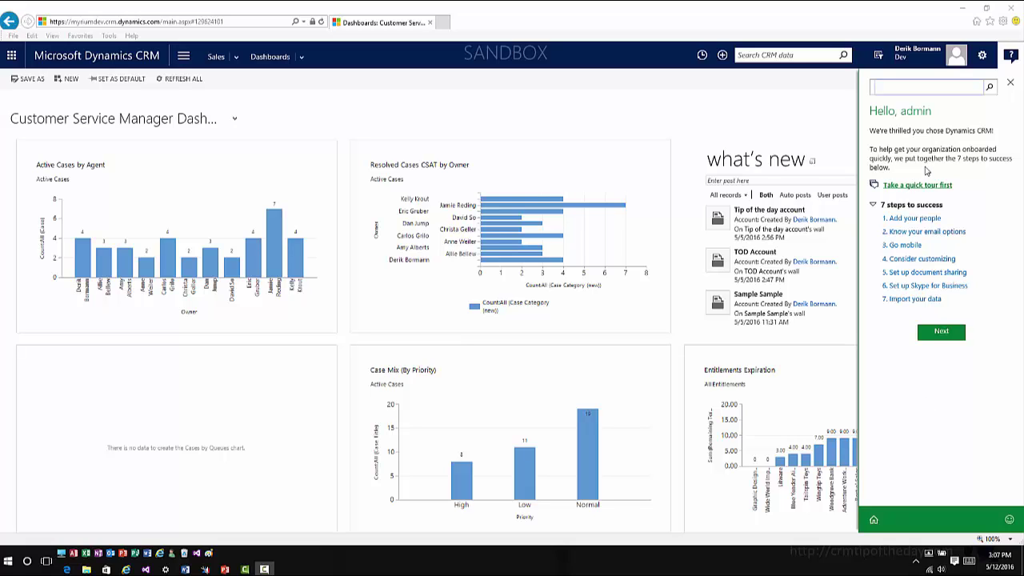
Search the help content for 'SLA', review the results, then close the help panel.
click(918, 88)
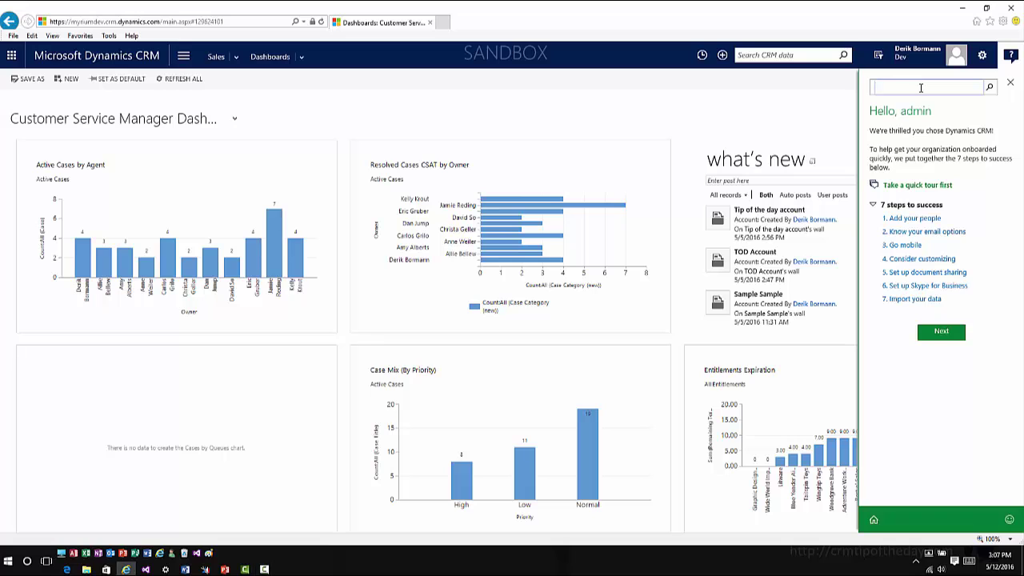
text(SLA)
key(Return)
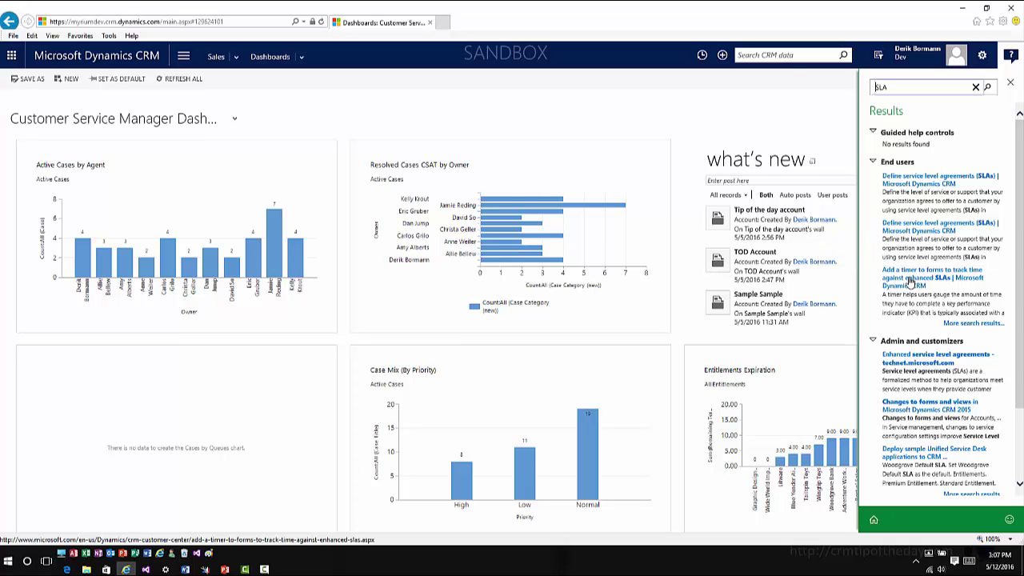
click(872, 524)
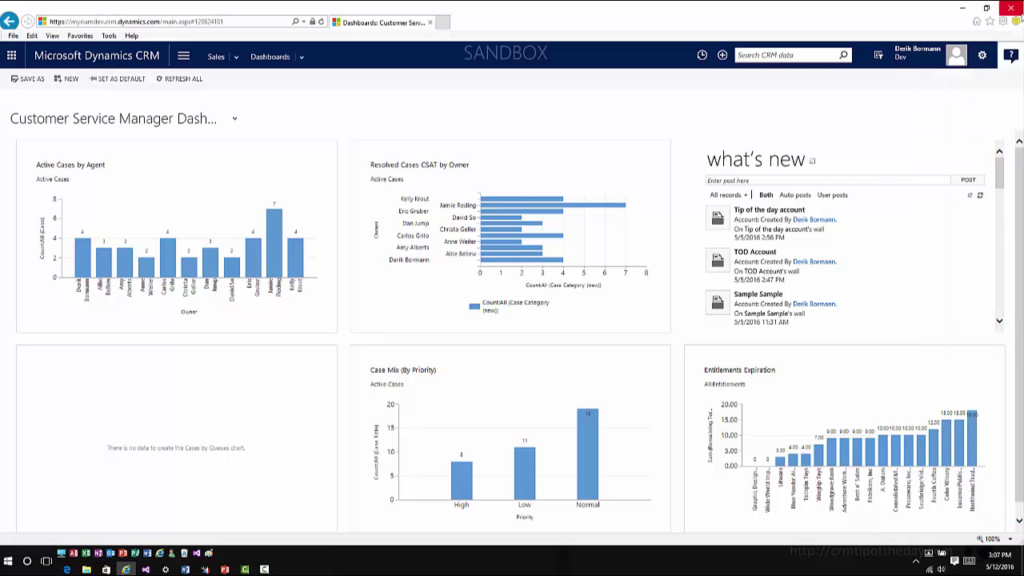
Reopen Help and follow the 'Work with leads and opportunities' guide to My Open Leads.
click(1011, 56)
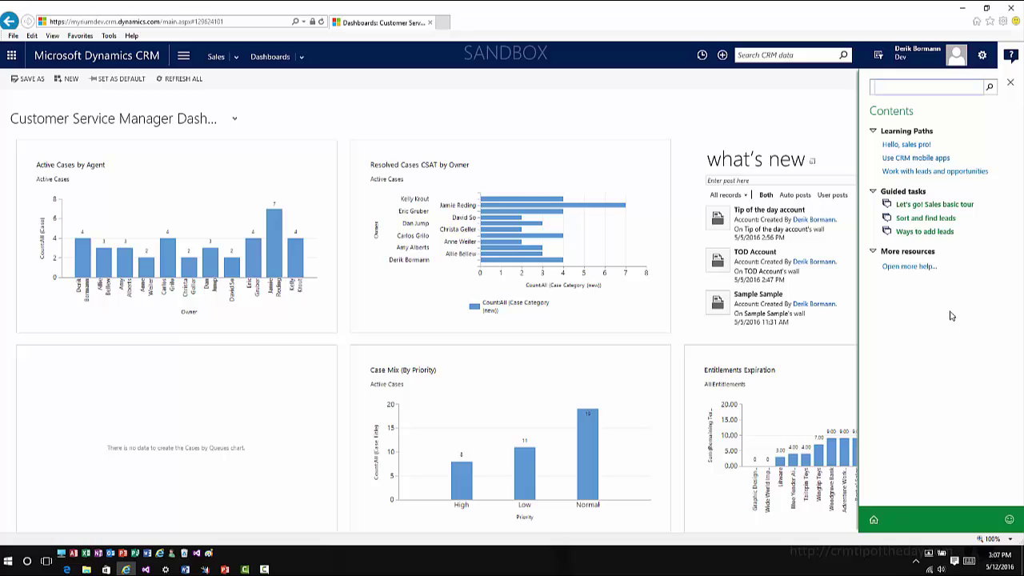
click(890, 175)
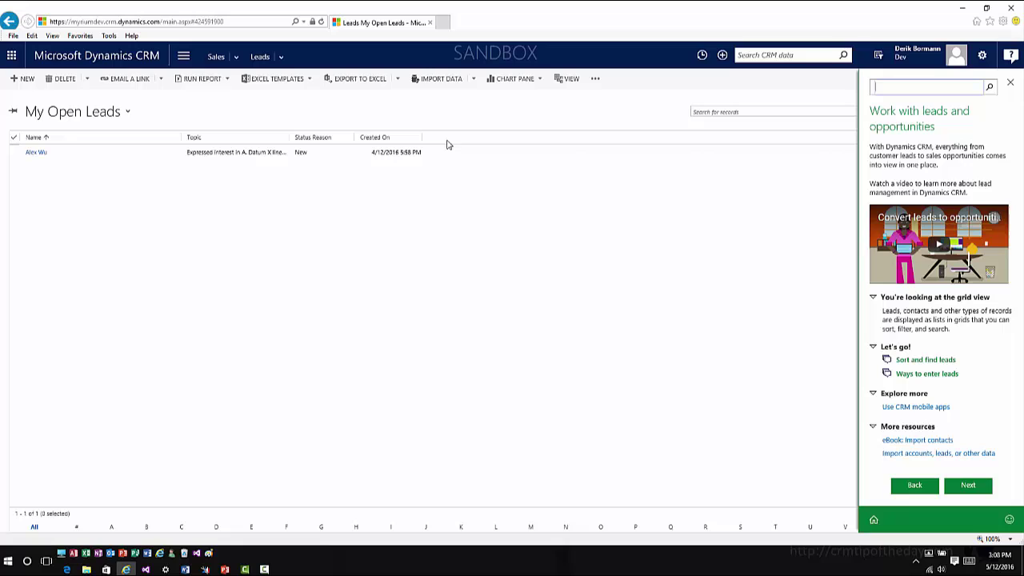
click(184, 58)
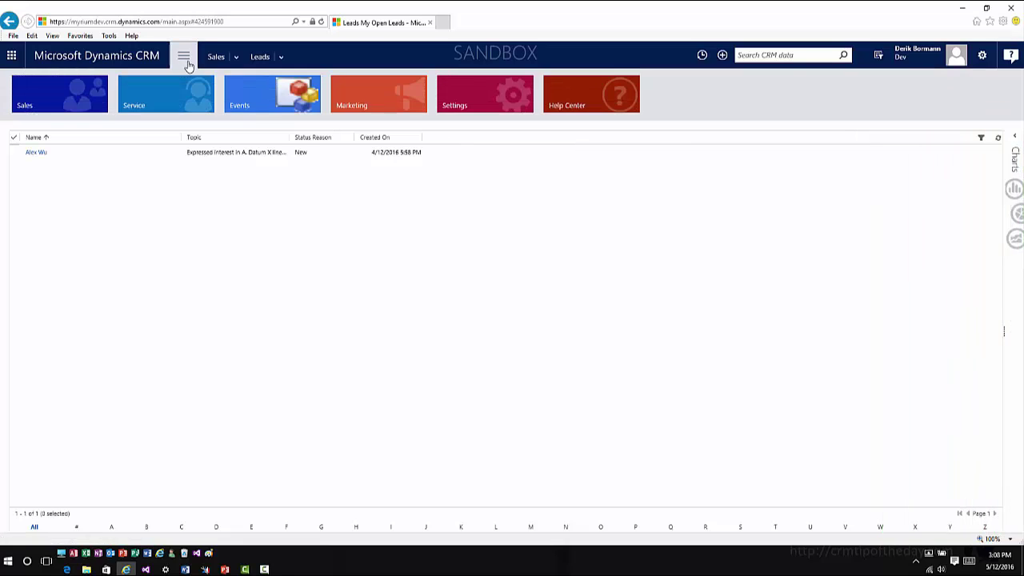
click(482, 114)
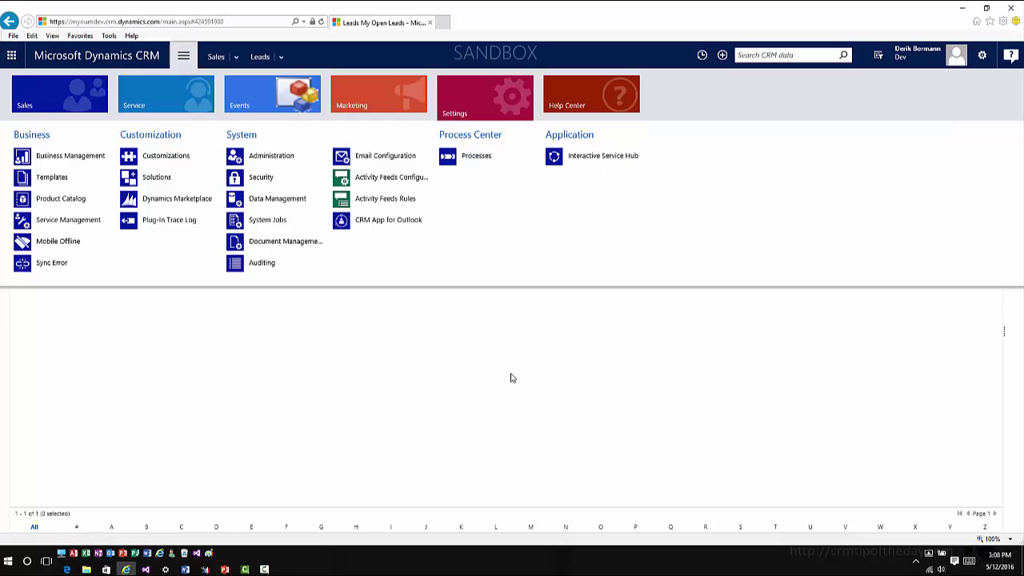
click(509, 408)
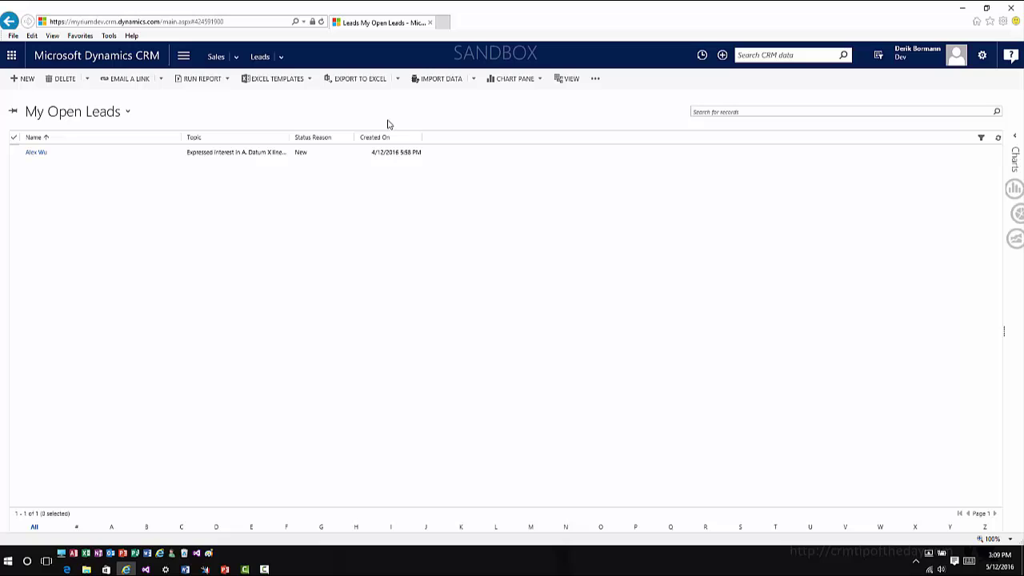
Open Customize the System under Settings > Customizations and expand Entities to reach Contact.
click(183, 57)
click(496, 103)
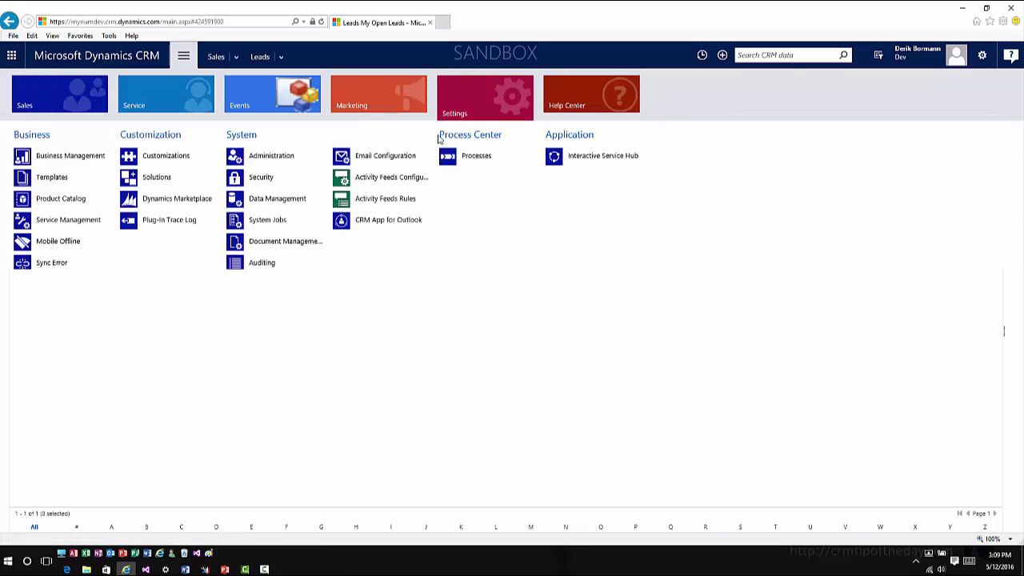
click(186, 157)
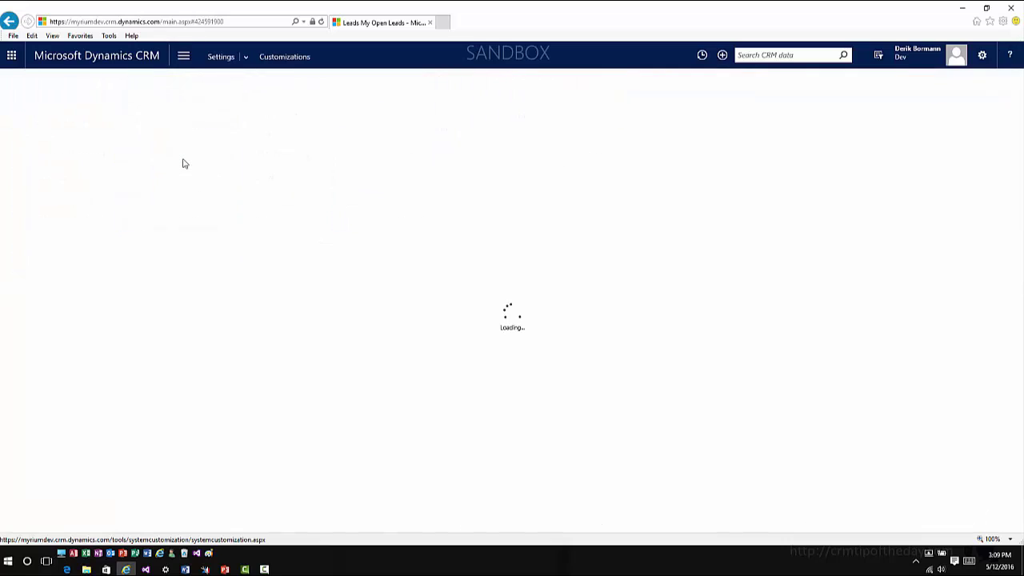
click(102, 125)
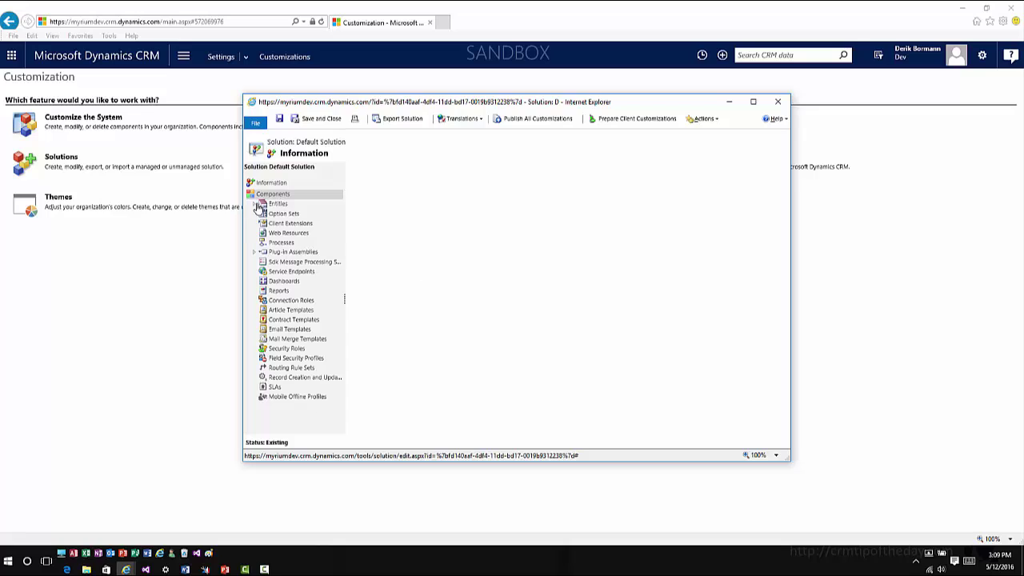
click(261, 205)
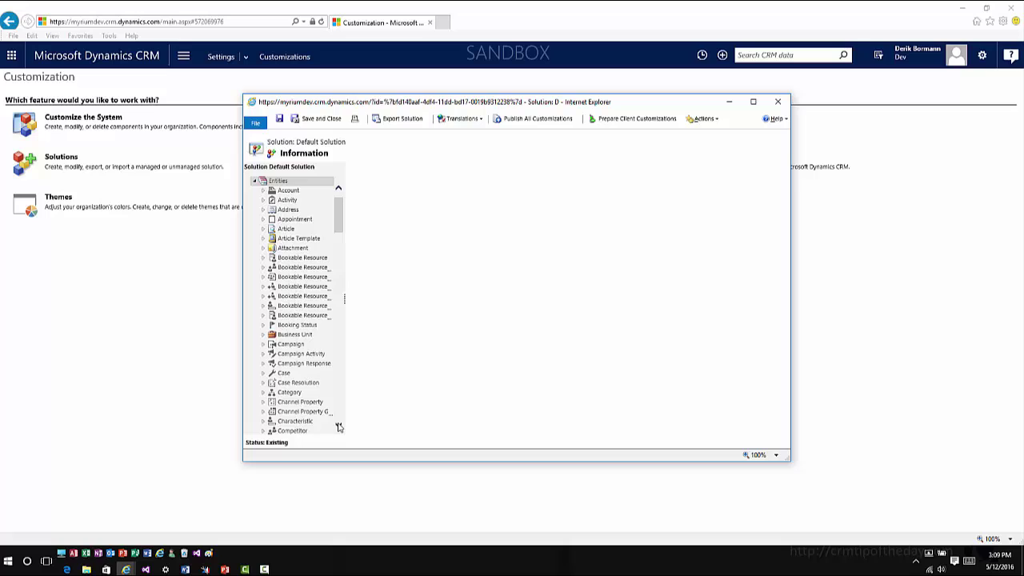
scroll(338, 426, down, 3)
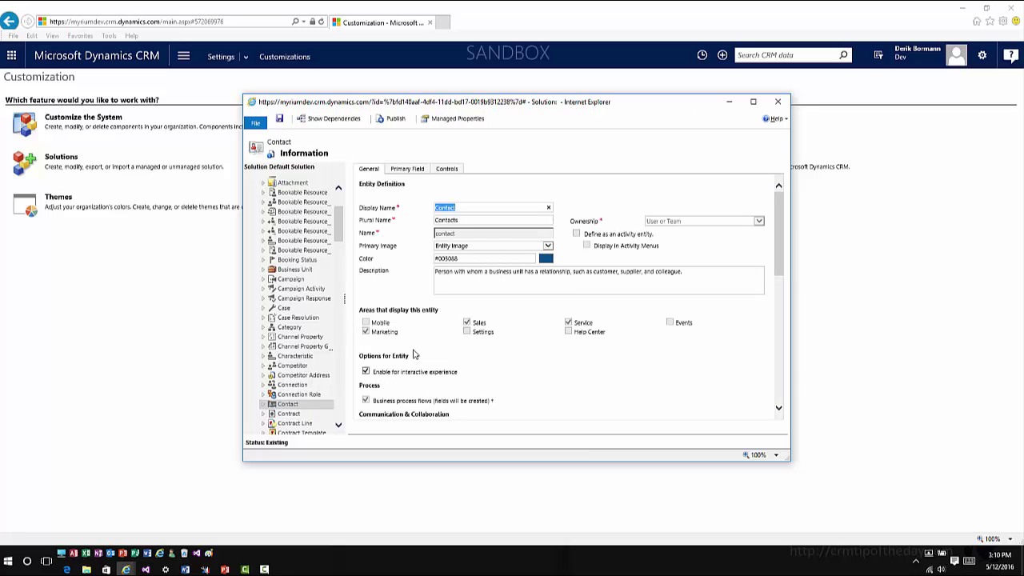
Tick 'Enable for SLA' on the Contact entity, save it, and close the solution editor.
scroll(653, 395, down, 4)
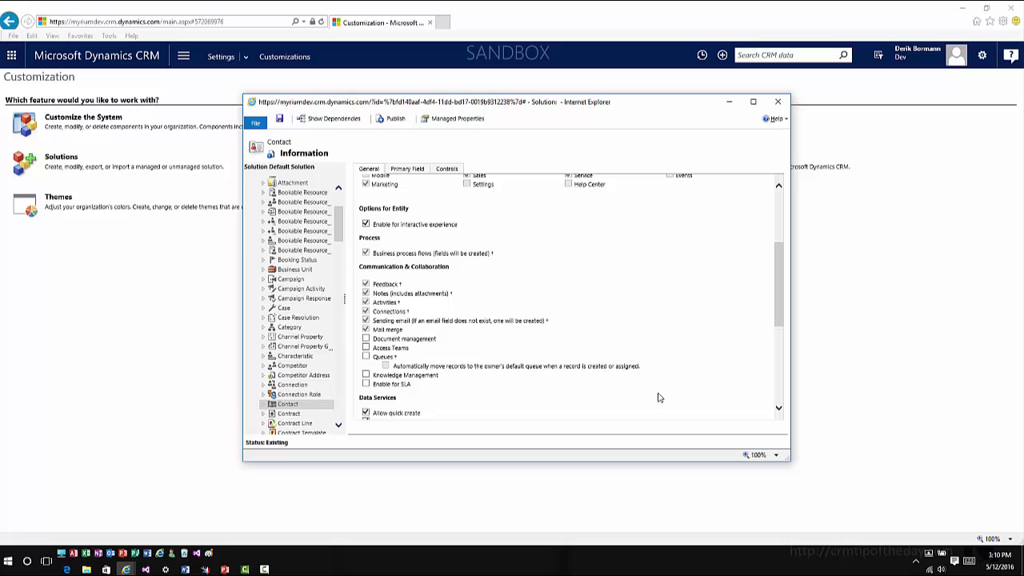
click(366, 384)
click(279, 119)
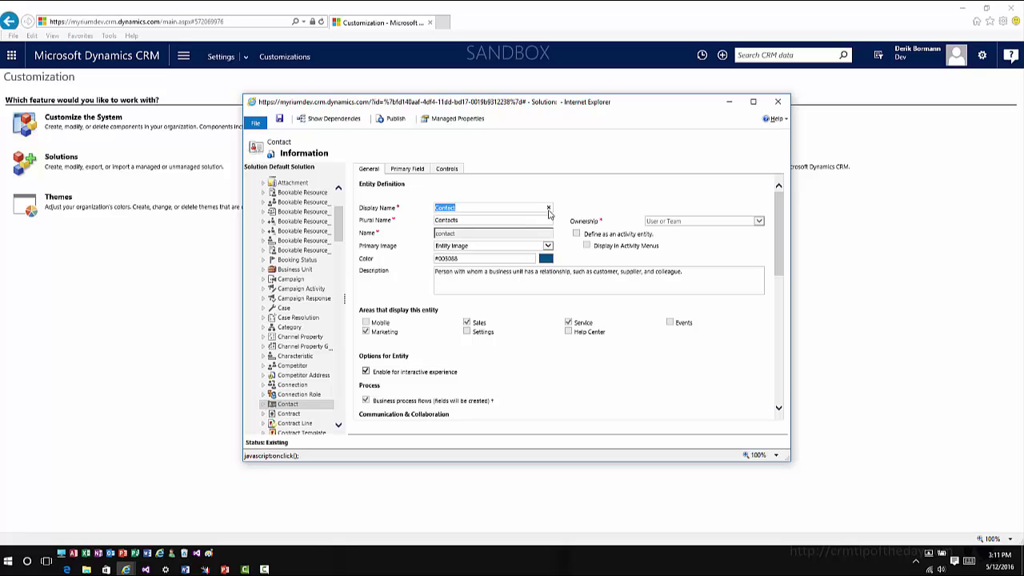
click(777, 101)
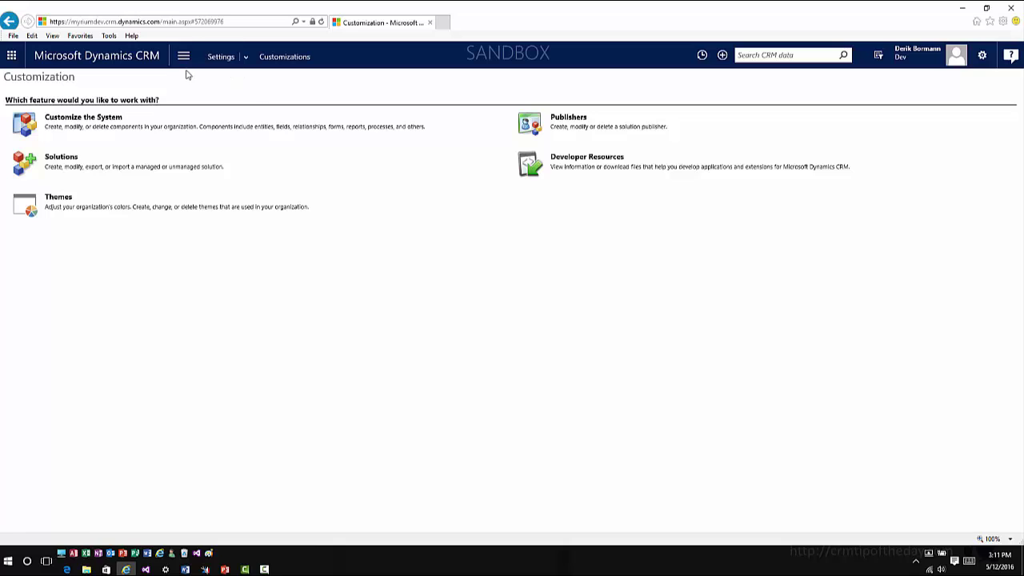
Open the Service Configuration Settings from Settings > Service Management.
click(246, 56)
click(62, 171)
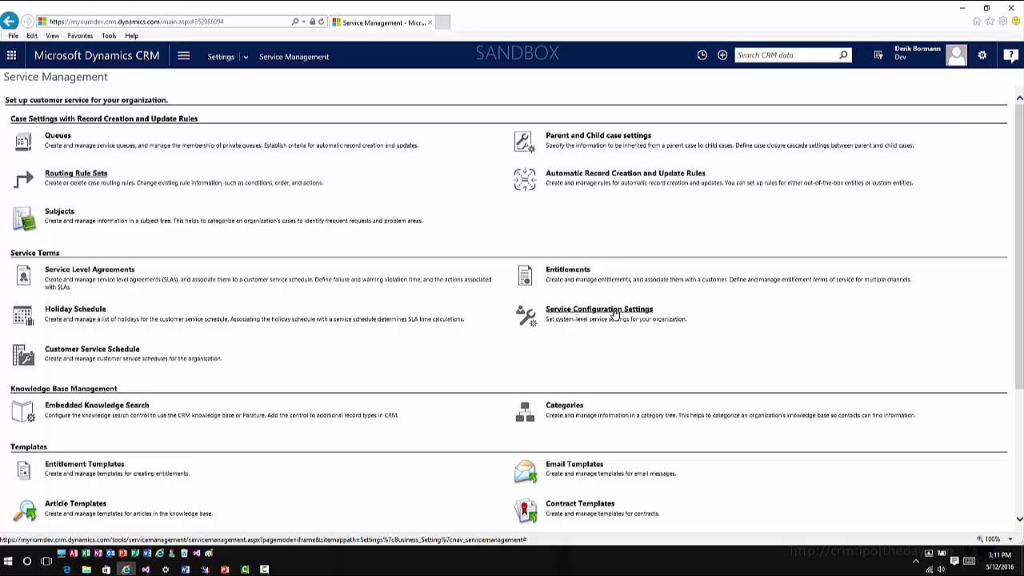
click(615, 315)
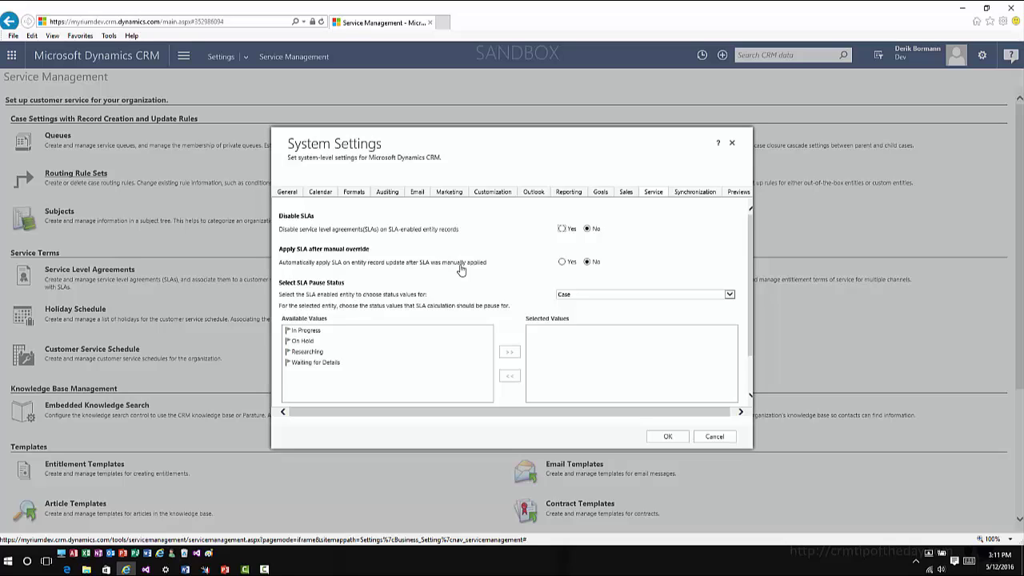
Review SLA pause options (Account, Active status), then cancel without saving.
click(671, 298)
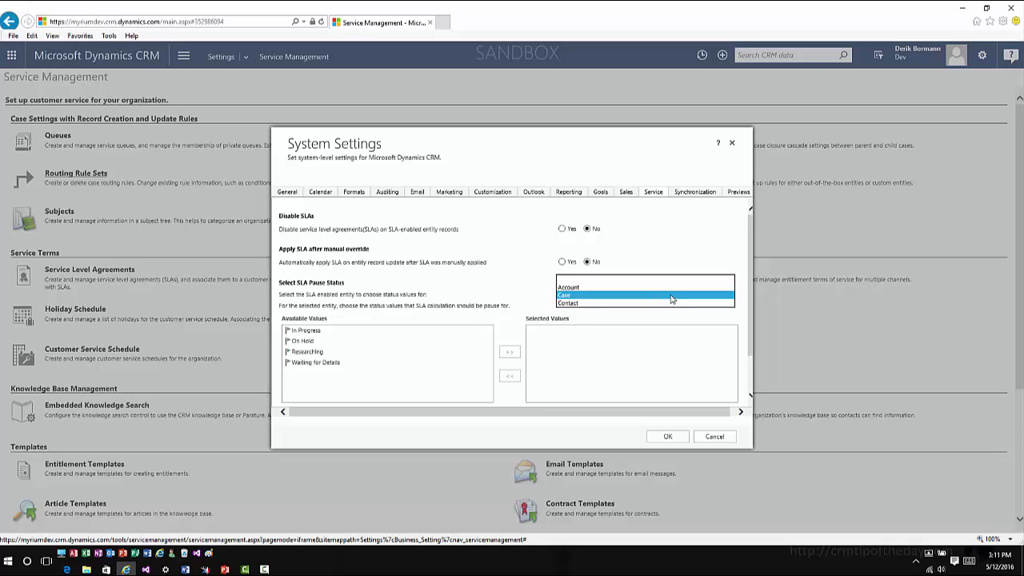
click(569, 288)
click(293, 332)
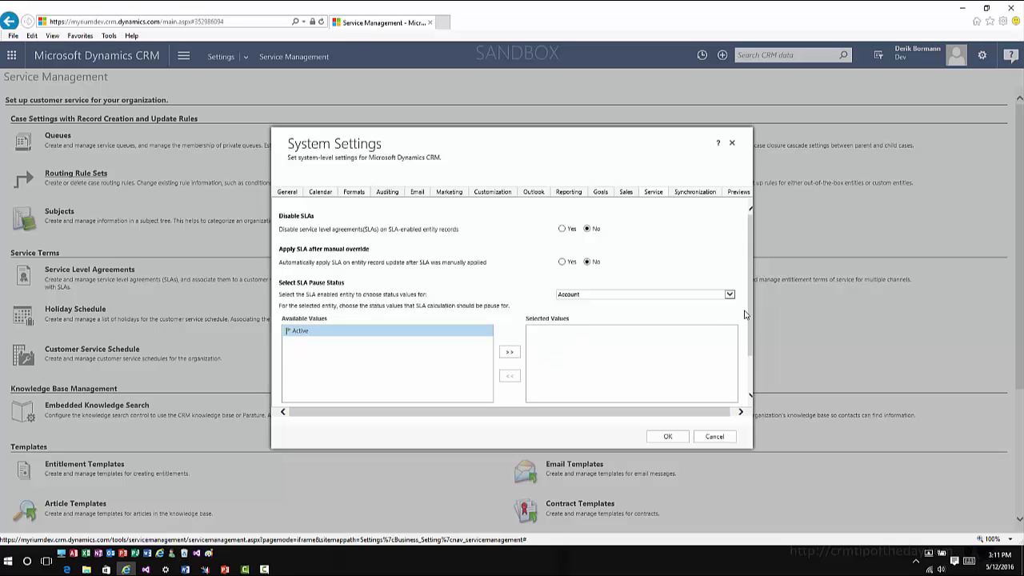
drag(749, 312, 752, 357)
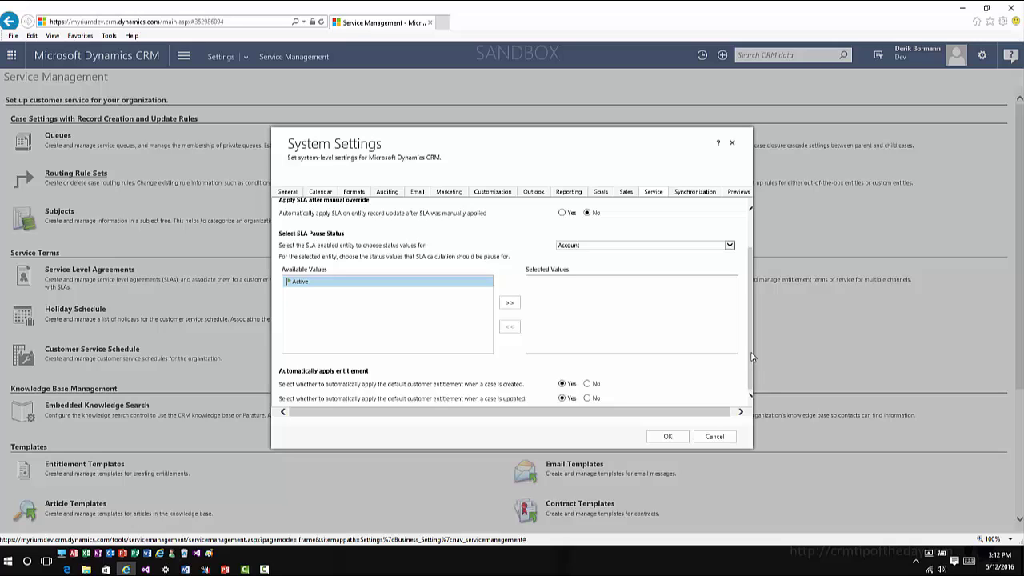
click(716, 438)
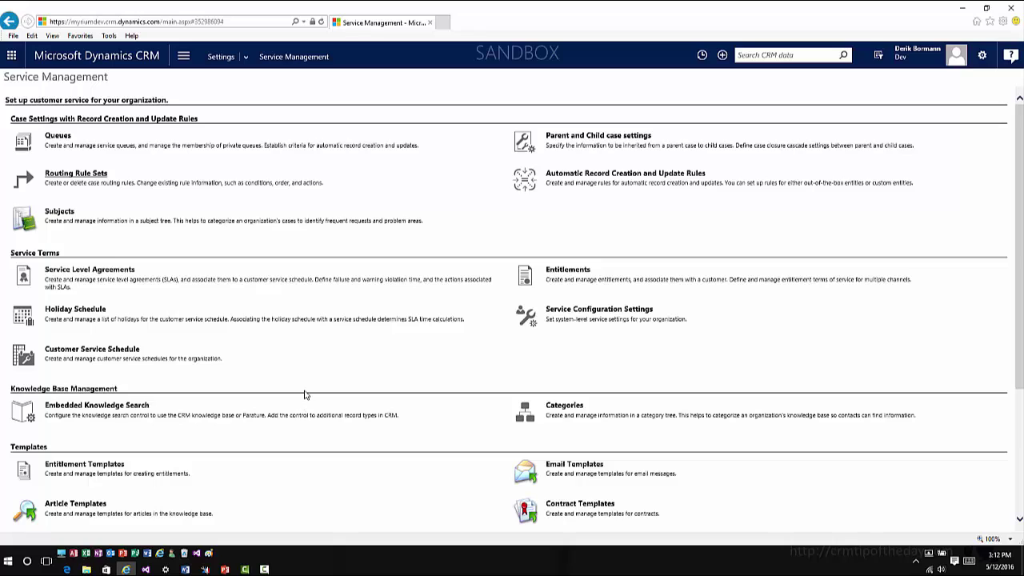
Create a new Service Level Agreement for the Contact entity and start naming it 'Contact SLA'.
click(126, 272)
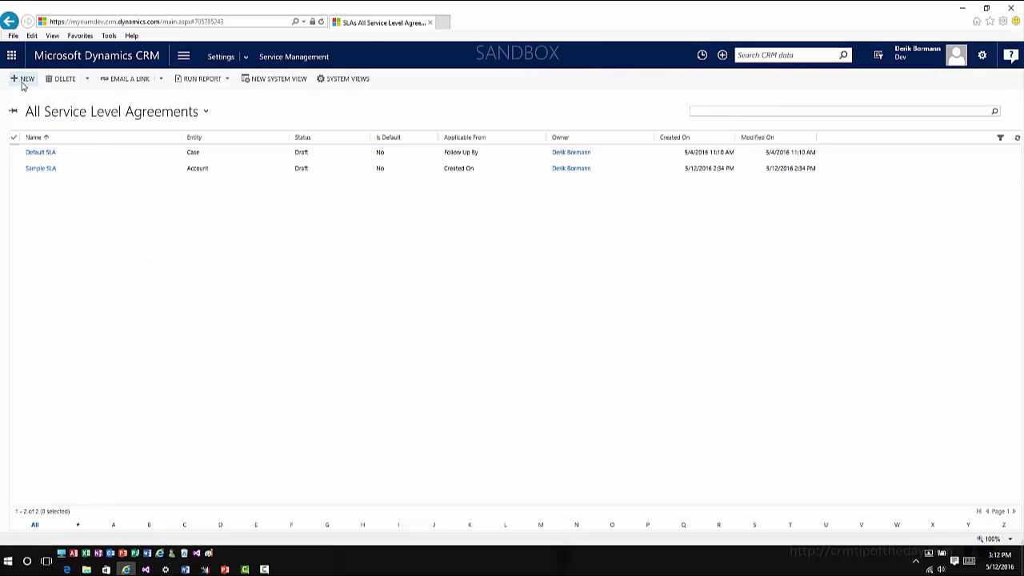
click(24, 80)
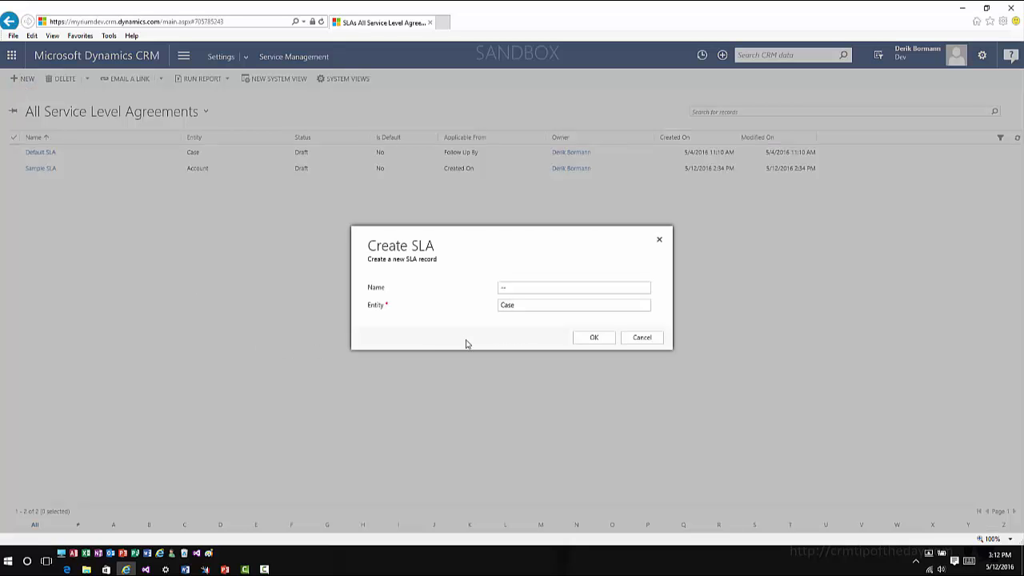
click(527, 308)
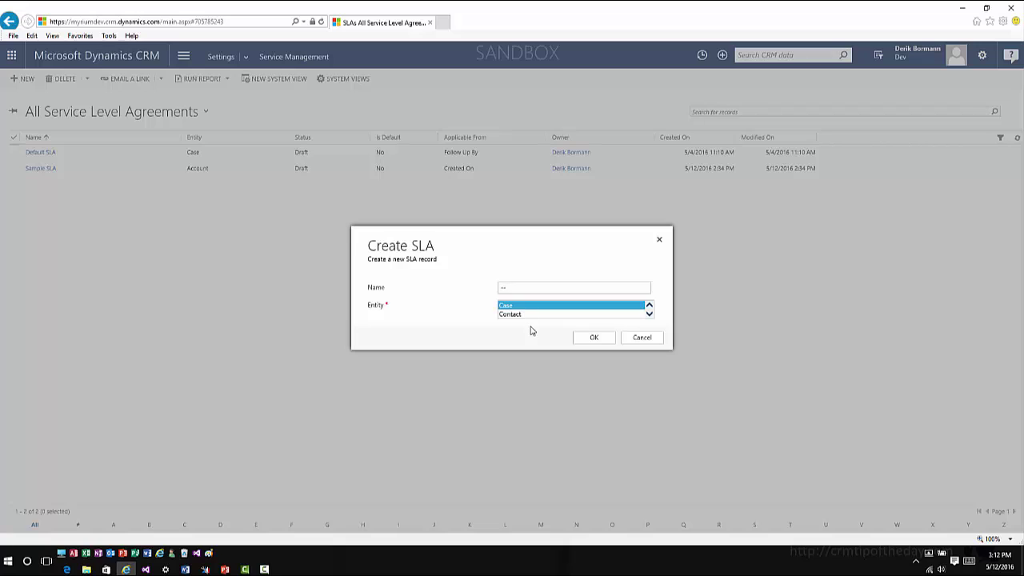
click(649, 306)
click(649, 317)
click(575, 316)
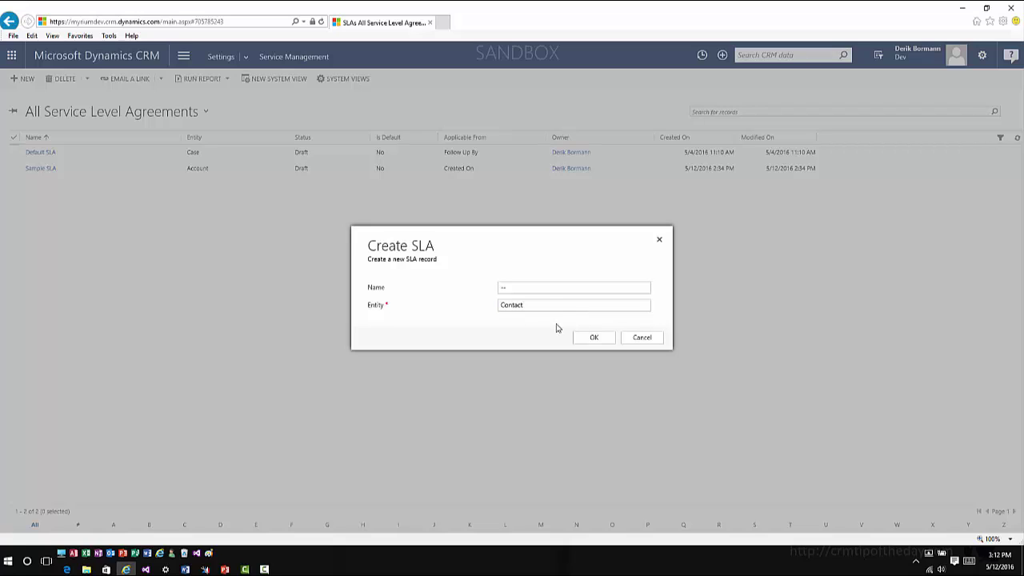
click(552, 288)
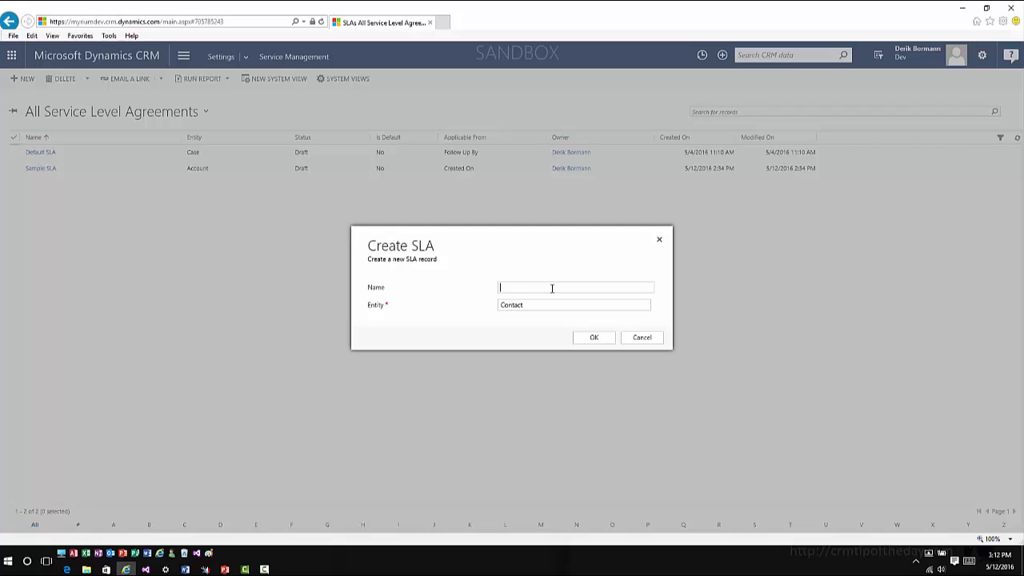
text(Contact SLA)
Set the Contact SLA's Applicable From to Created On and save the record.
click(594, 336)
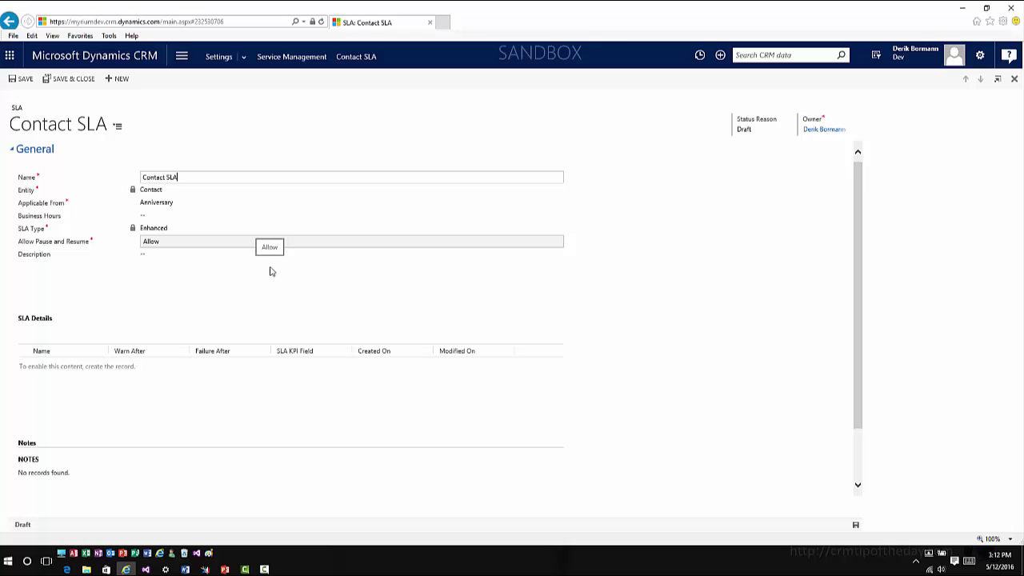
click(196, 207)
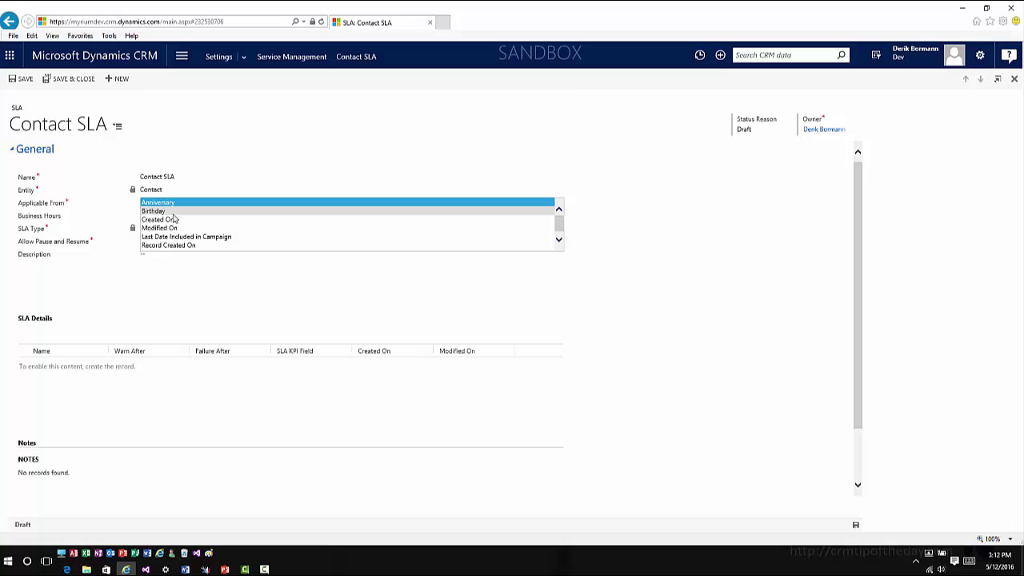
click(177, 221)
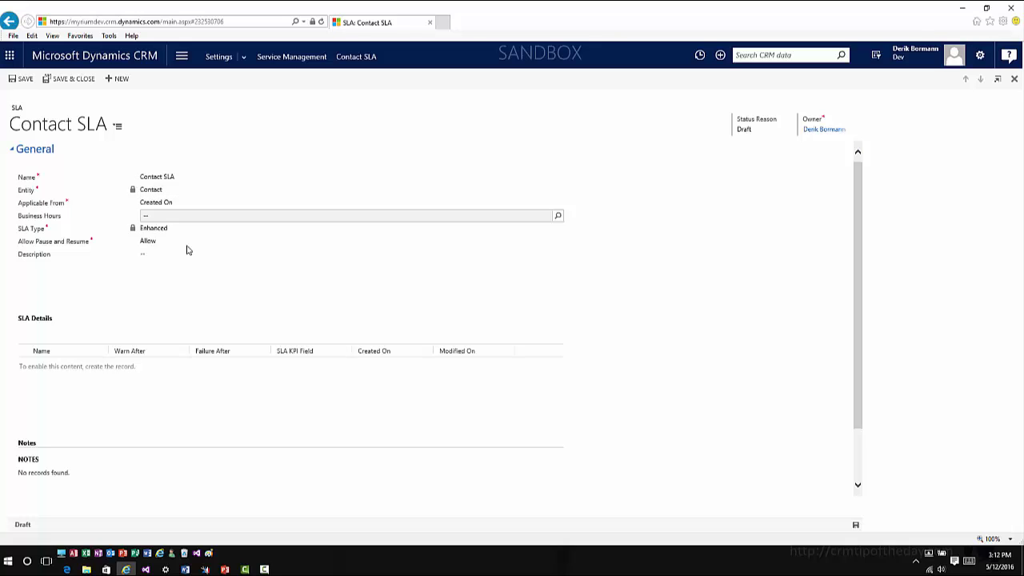
click(20, 79)
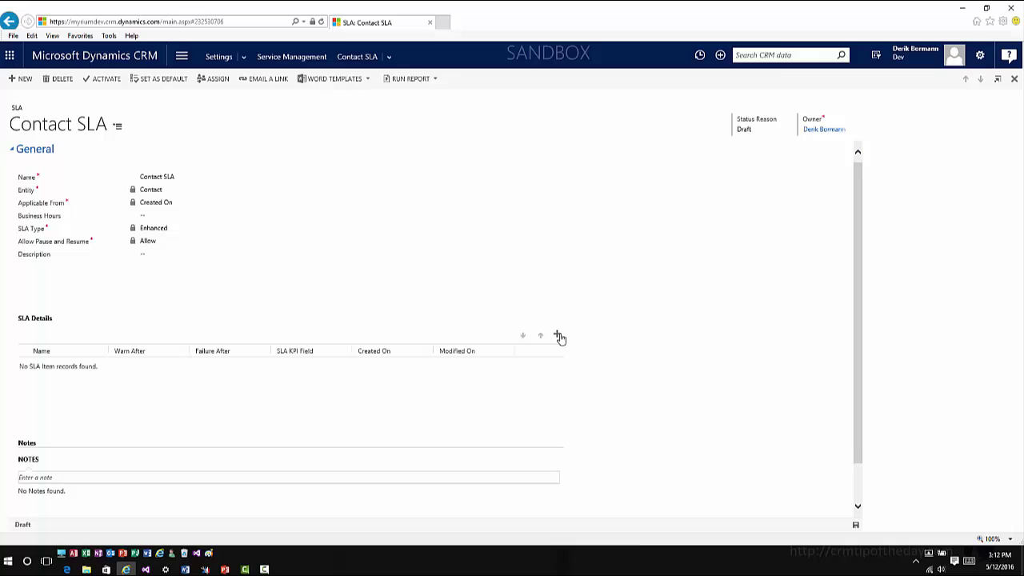
click(559, 336)
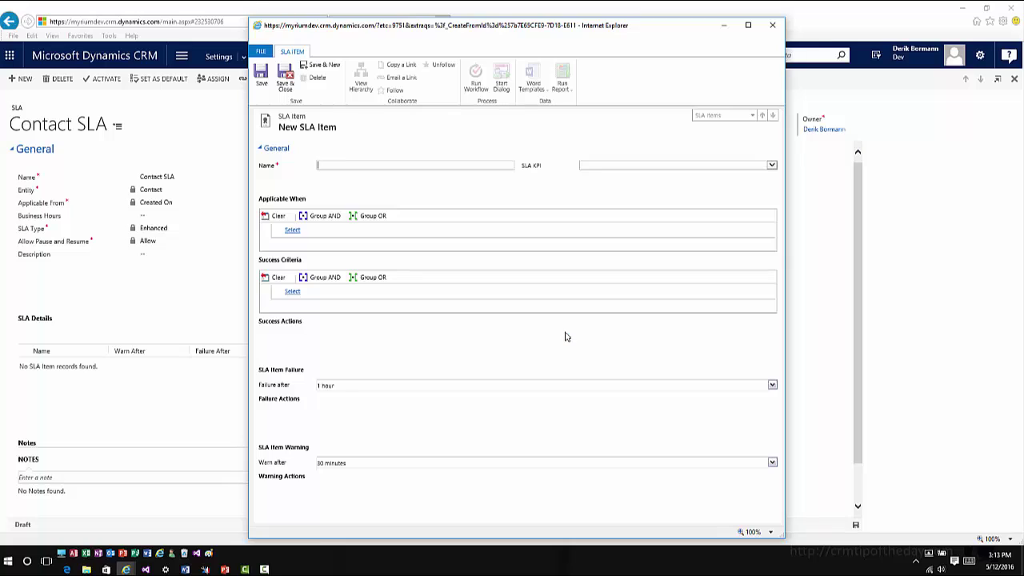
click(631, 175)
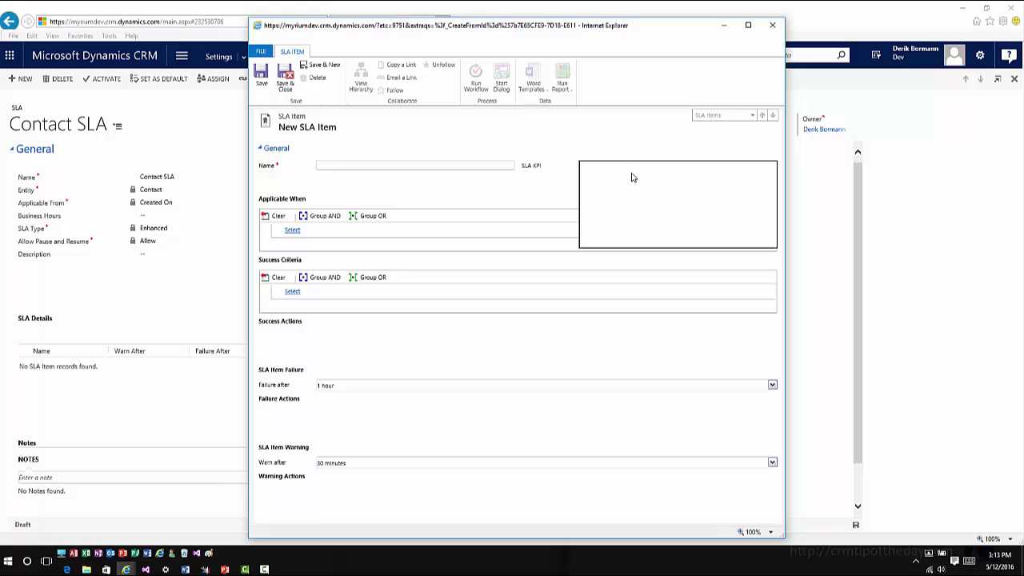
click(769, 28)
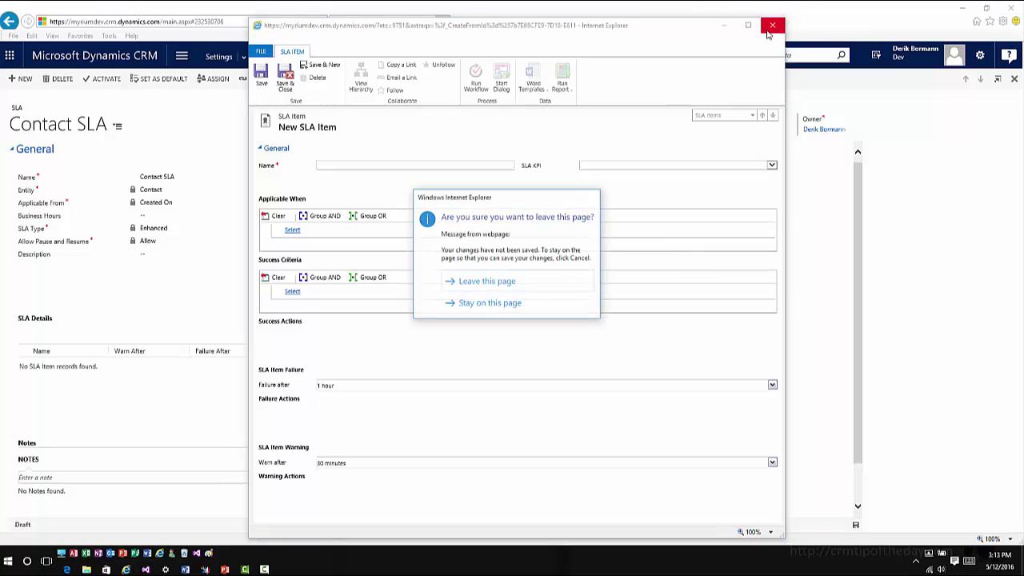
click(487, 287)
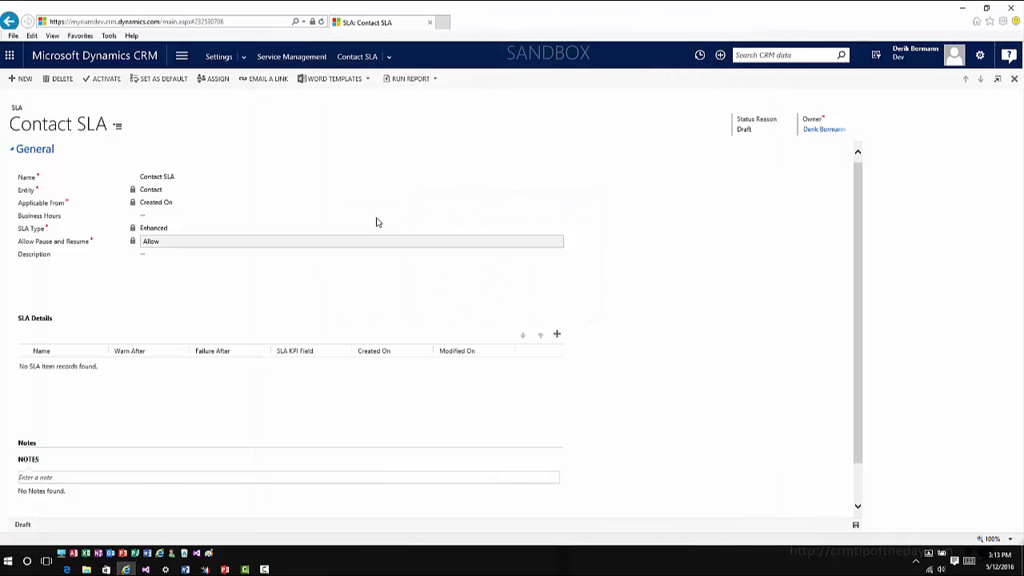
In Customize the System, expand Entities > Contact and list its 192 fields.
click(183, 62)
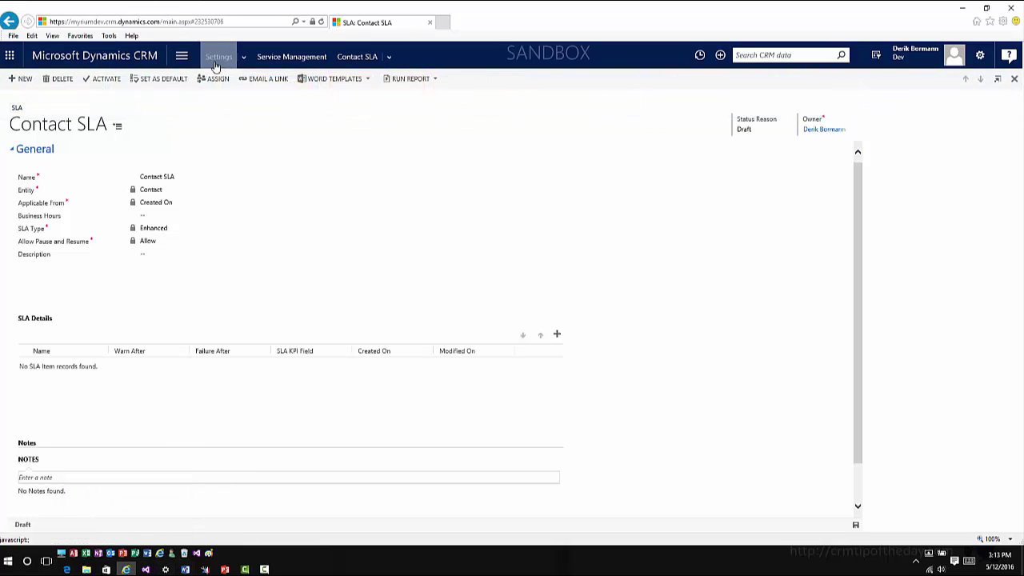
click(242, 57)
click(202, 111)
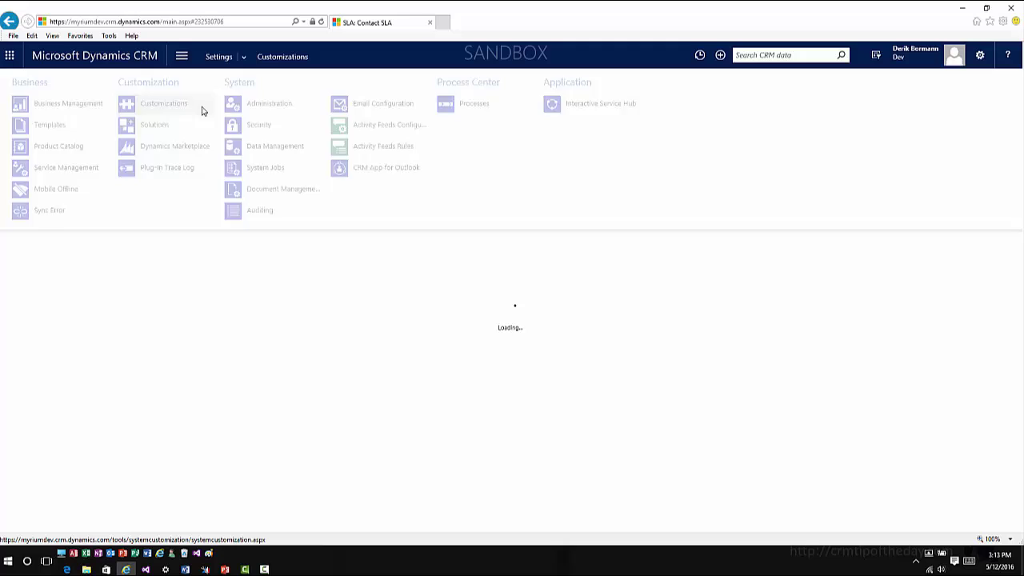
click(114, 124)
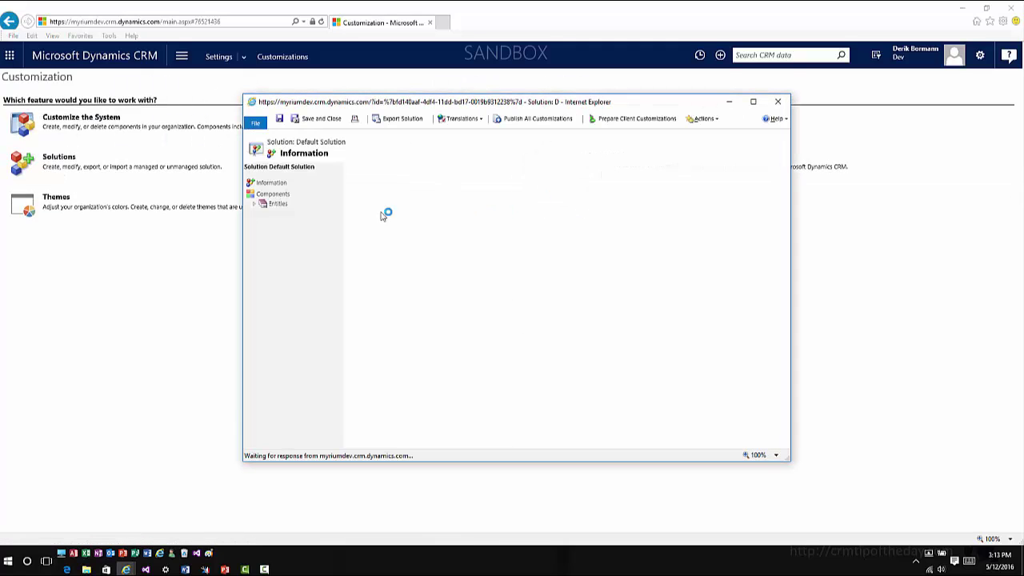
click(276, 203)
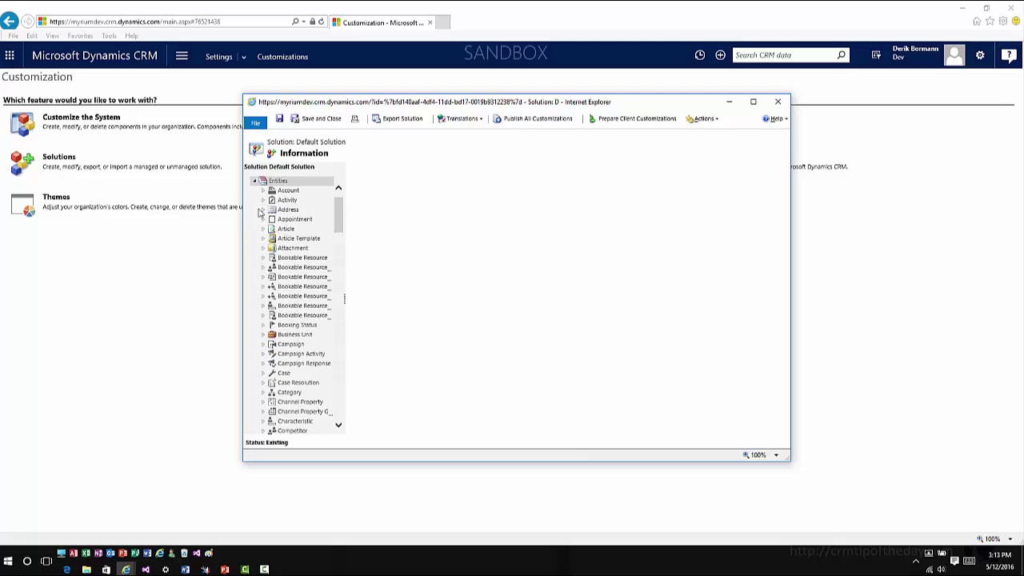
scroll(298, 256, down, 4)
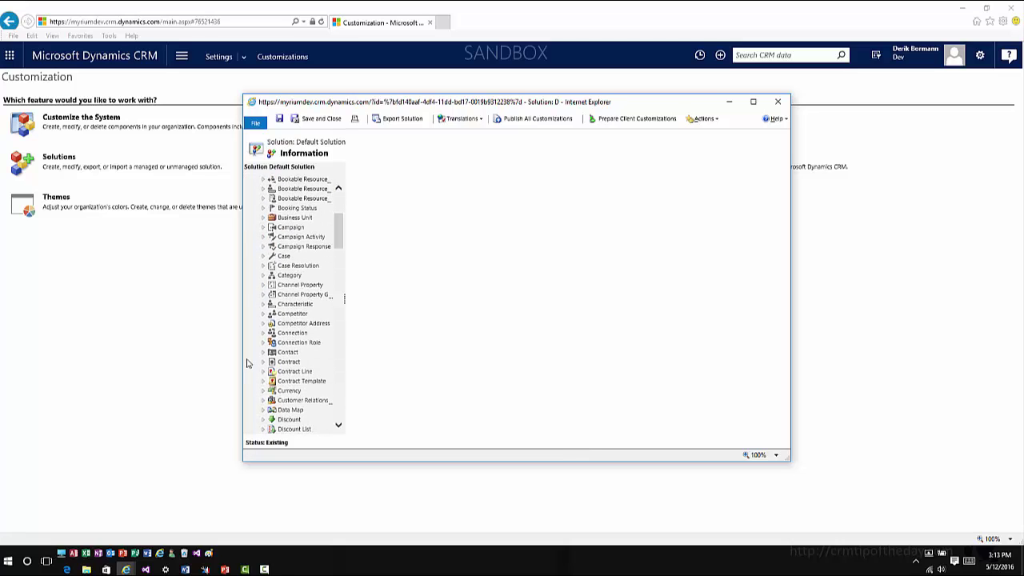
click(264, 352)
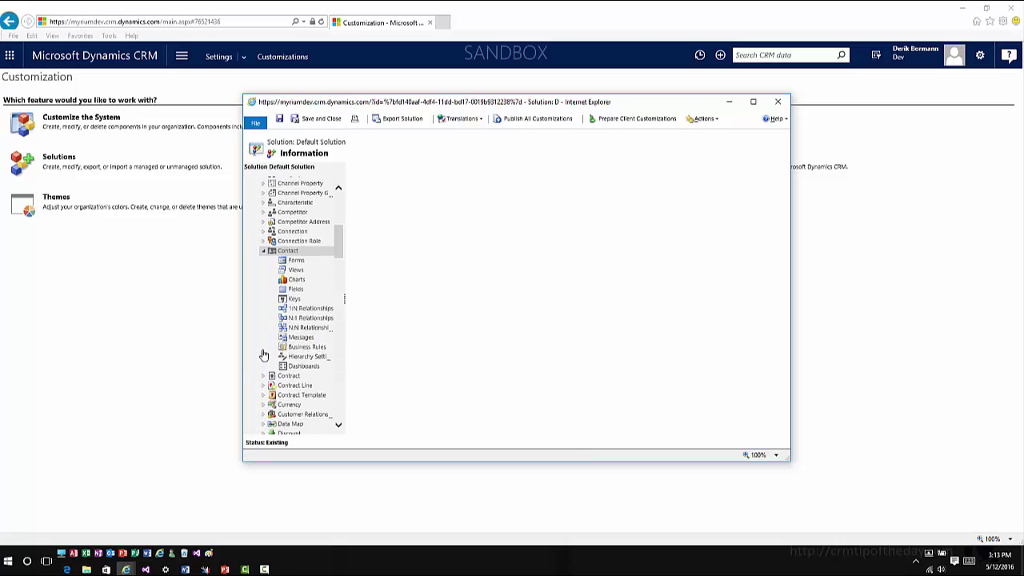
click(298, 291)
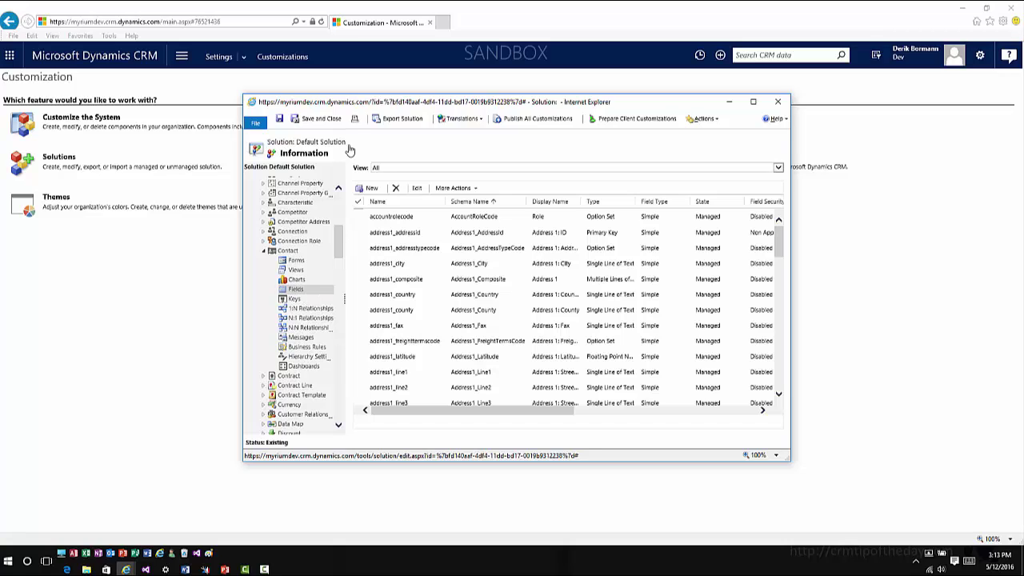
click(369, 189)
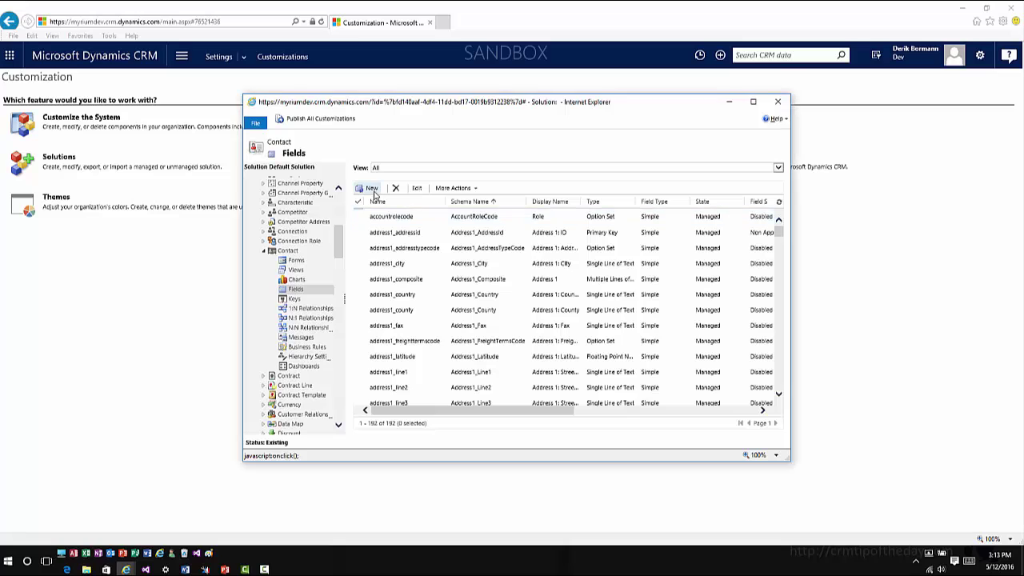
Create Contact field 'Respond By KPI' as a Lookup to SLA KPI Instance, then save and close.
click(372, 189)
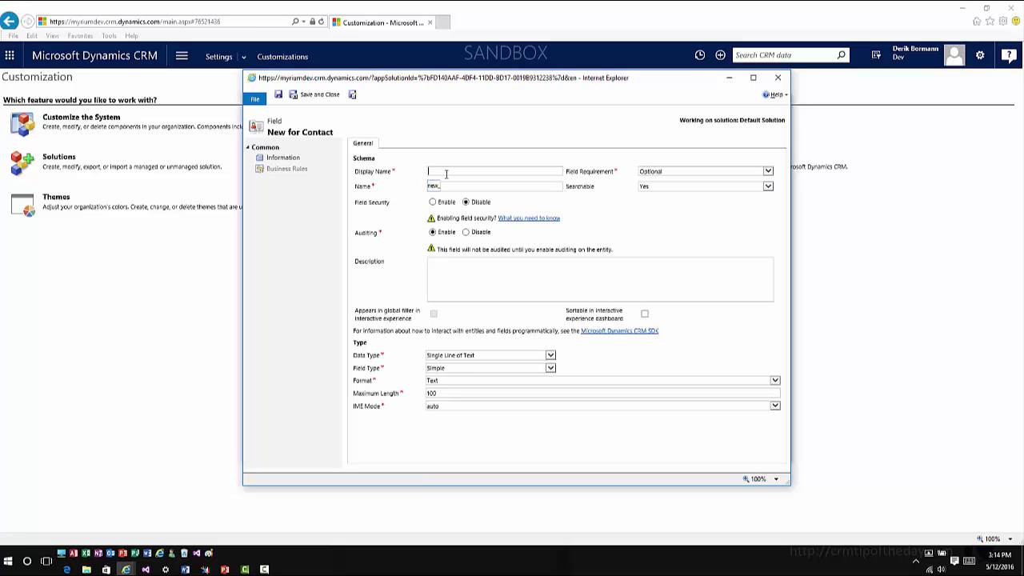
click(446, 173)
text(Respond By KPI)
key(Tab)
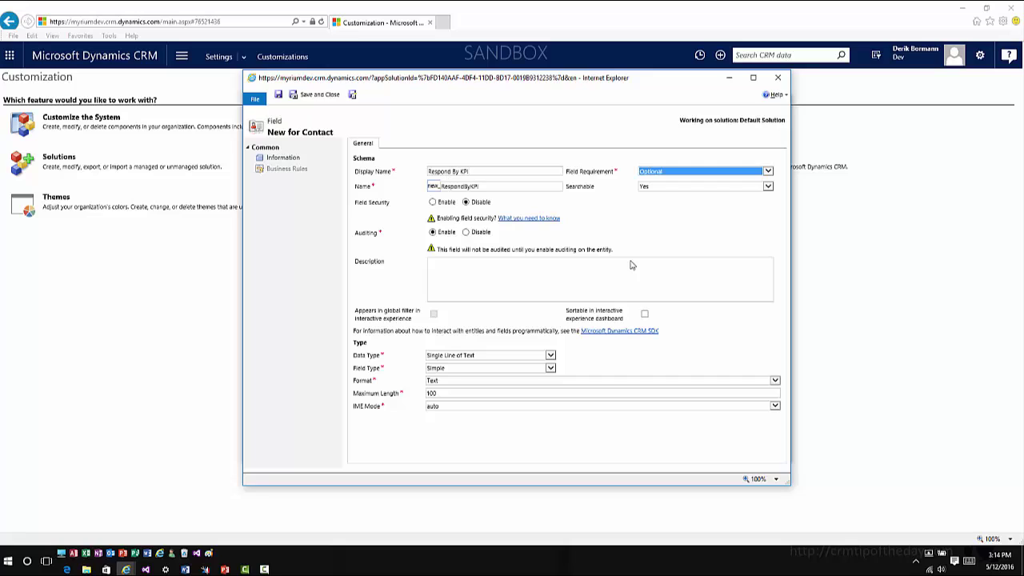
click(548, 355)
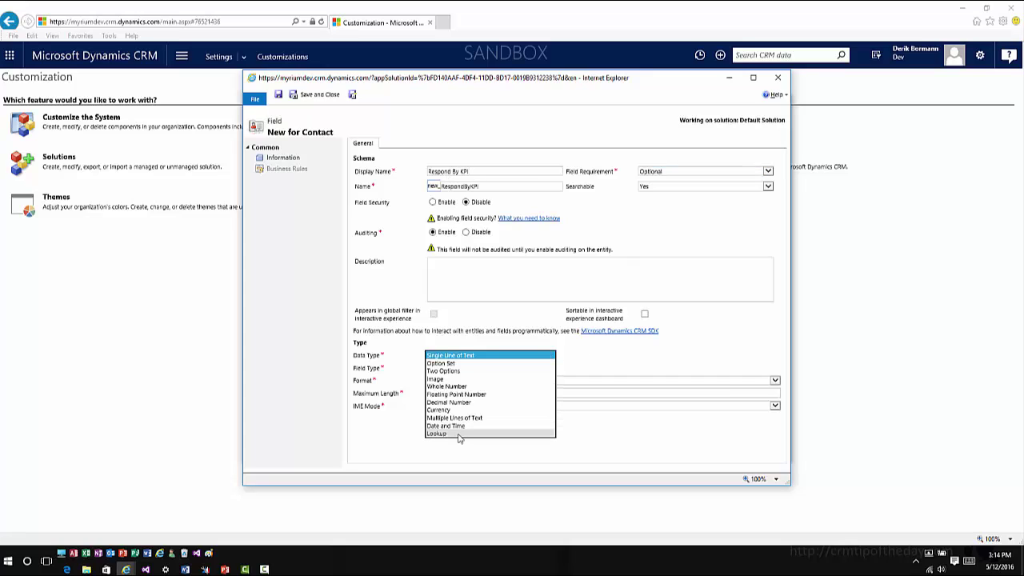
click(460, 433)
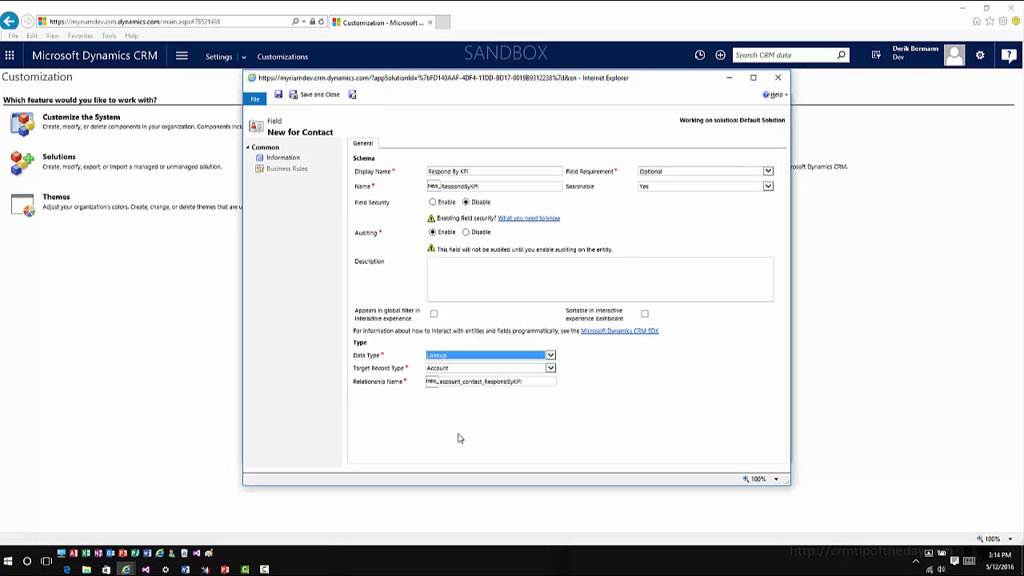
click(550, 368)
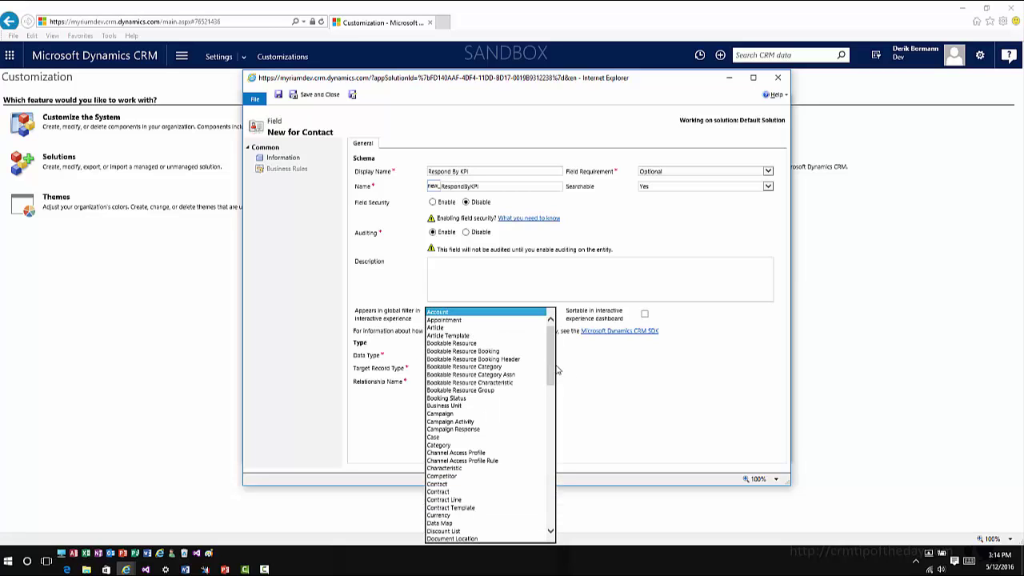
scroll(552, 406, down, 1)
scroll(552, 406, down, 10)
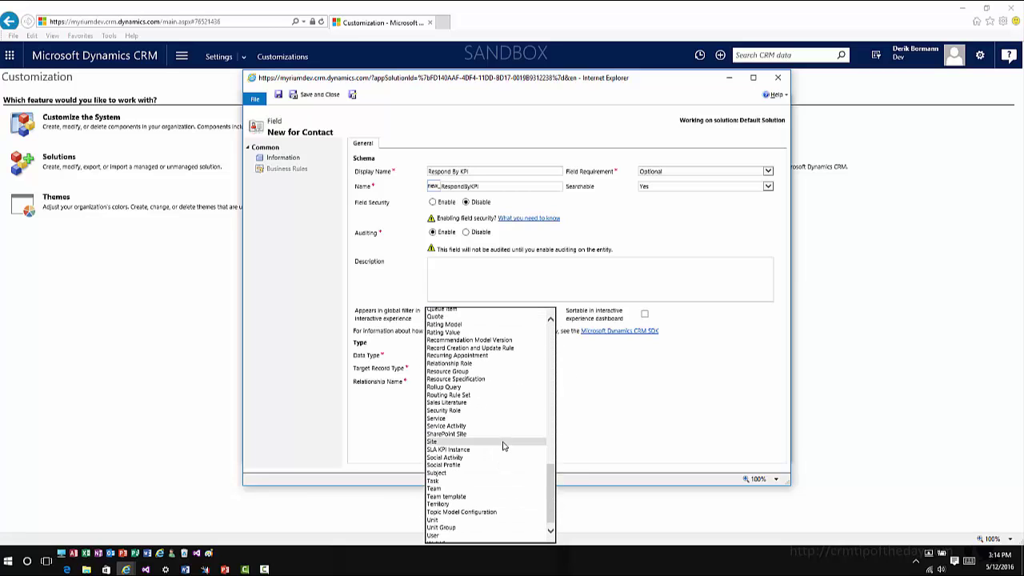
click(497, 450)
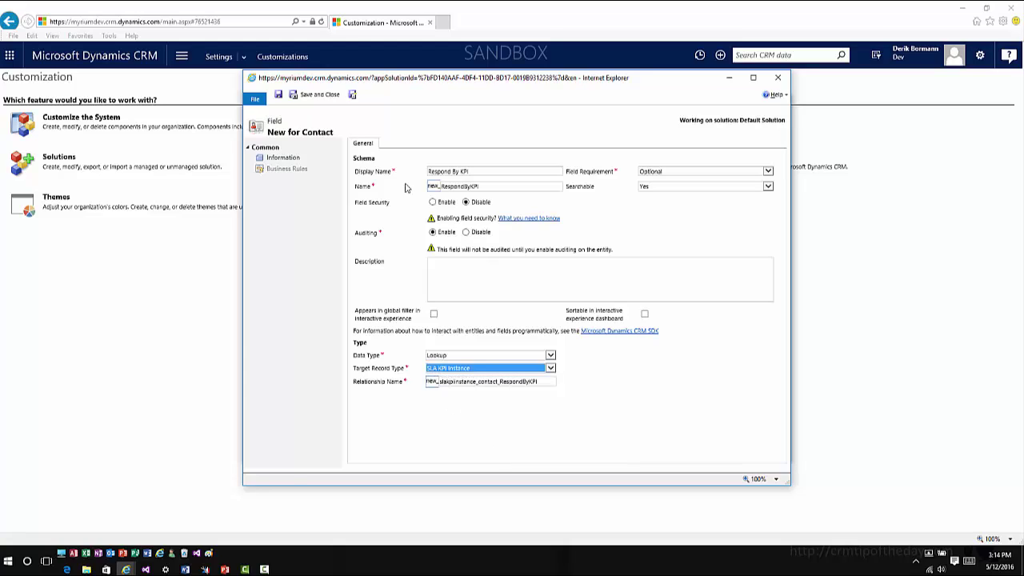
click(328, 96)
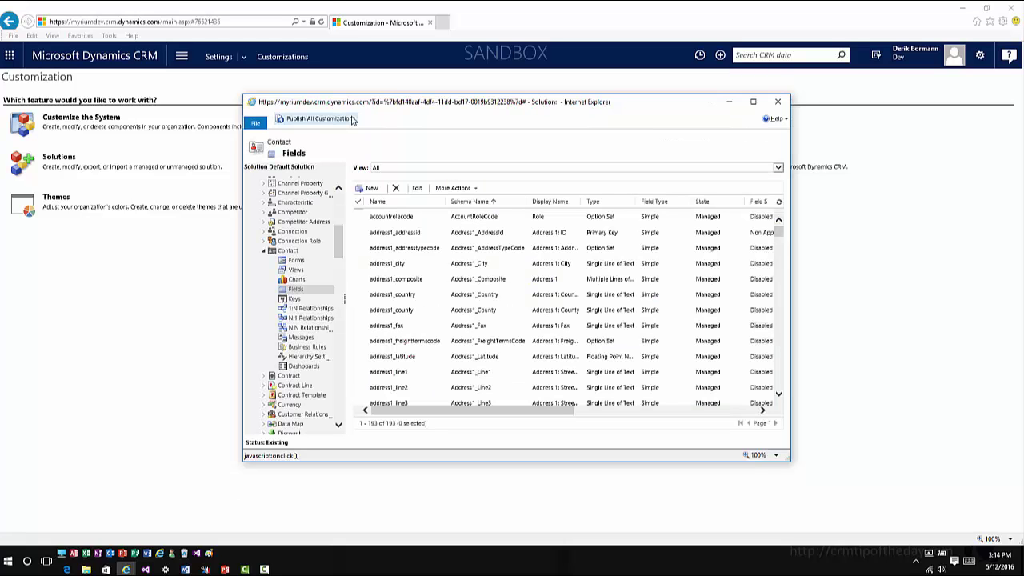
Publish all customizations, then reopen Contact SLA from Service Management > Service Level Agreements.
click(352, 118)
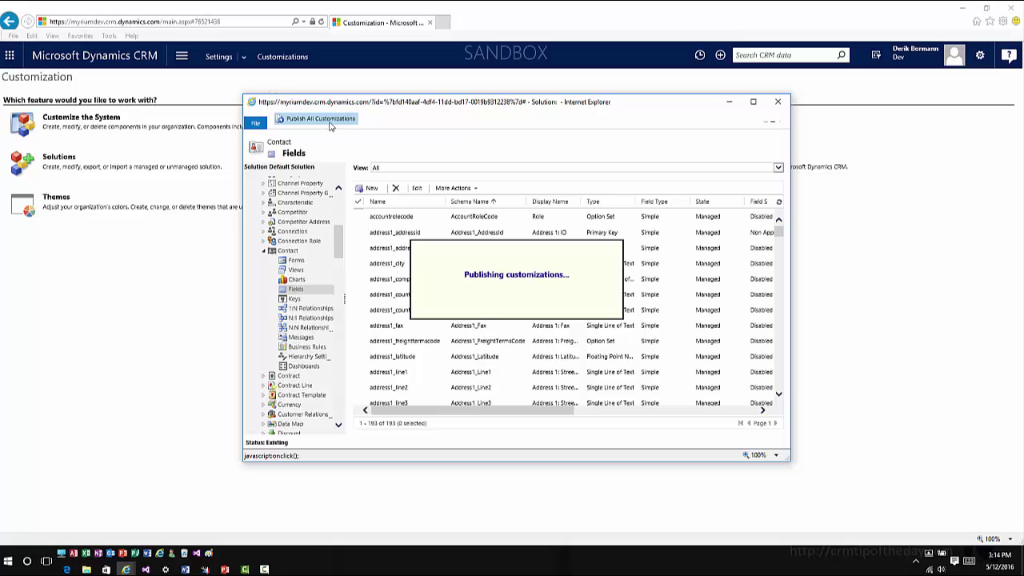
click(245, 70)
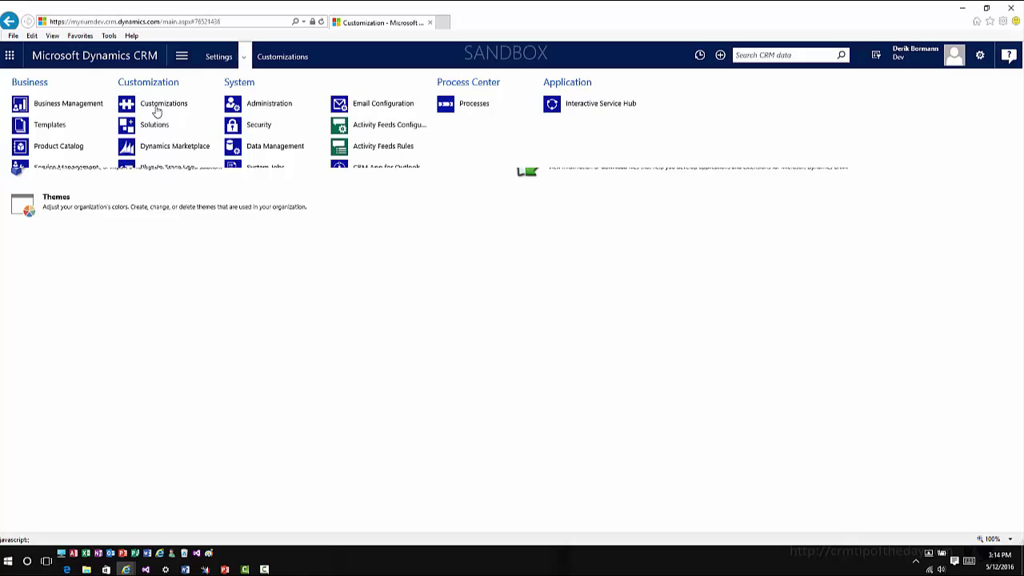
click(68, 171)
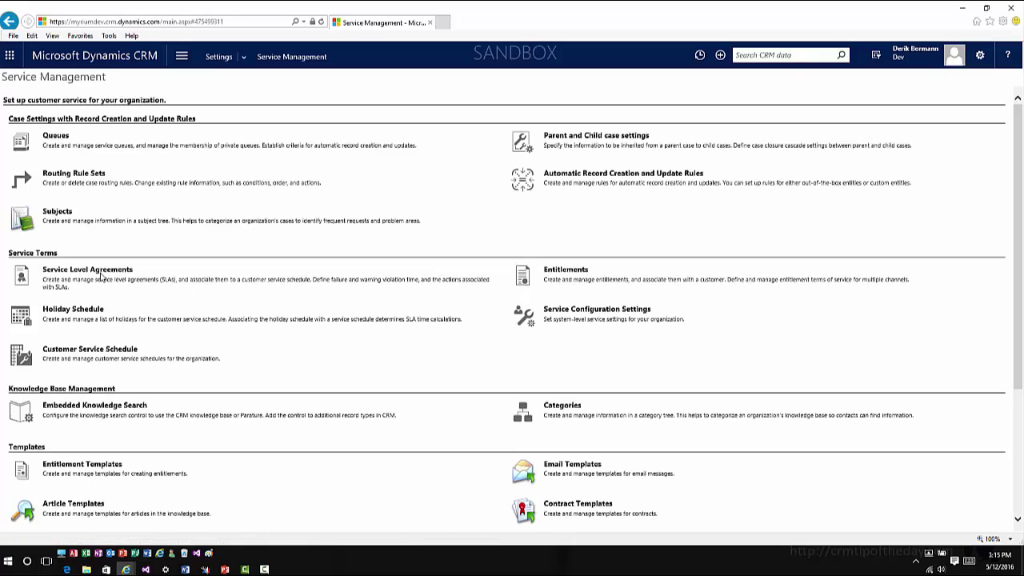
click(100, 276)
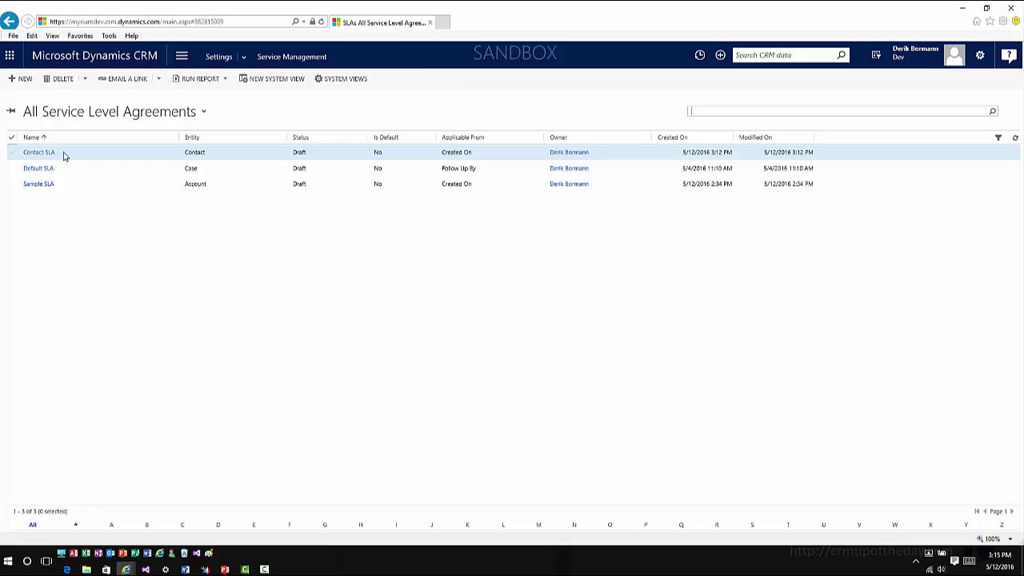
click(64, 153)
double_click(64, 155)
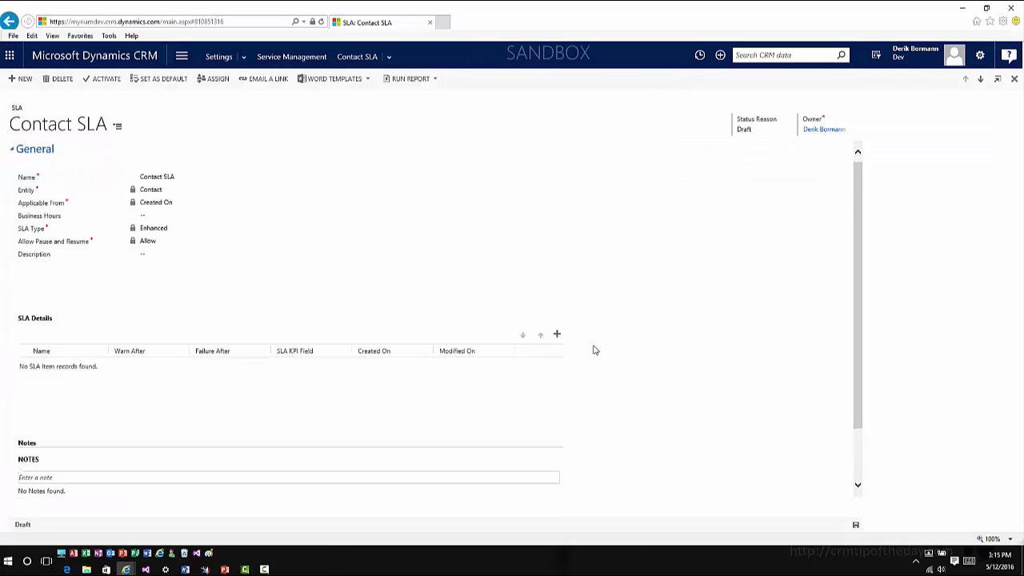
Add a new item to the Contact SLA details and choose Respond By KPI as its SLA KPI.
click(556, 336)
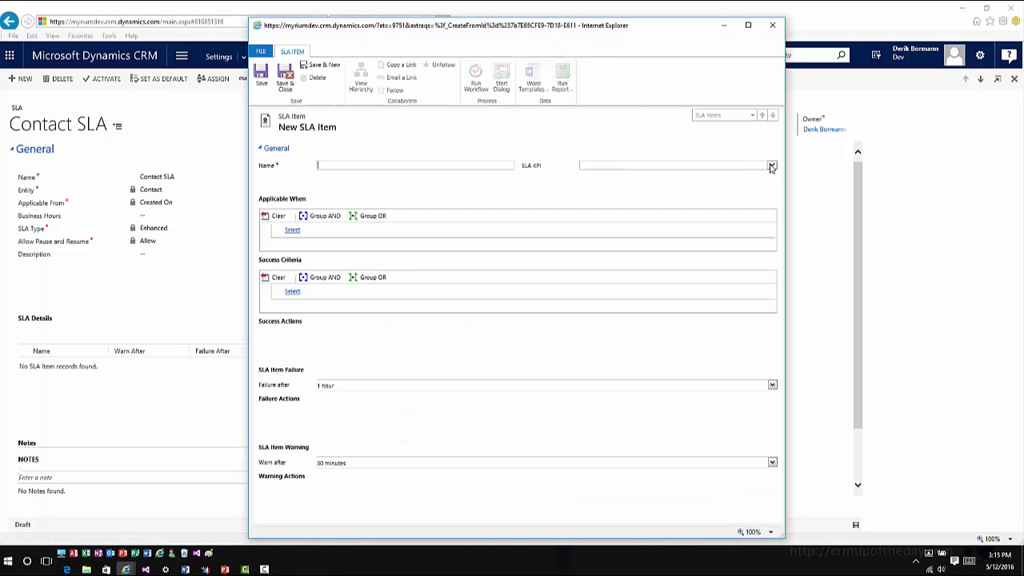
click(642, 167)
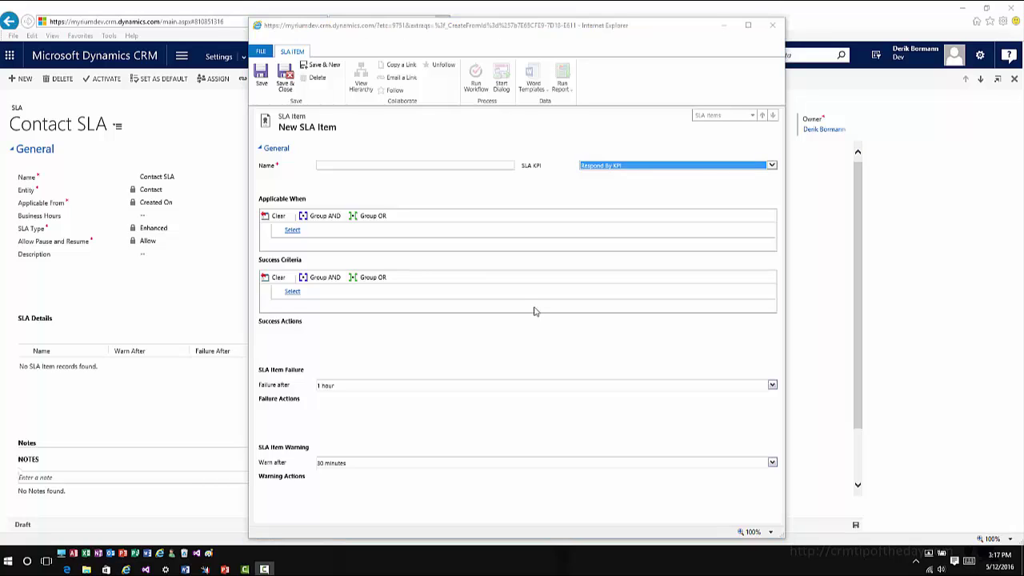